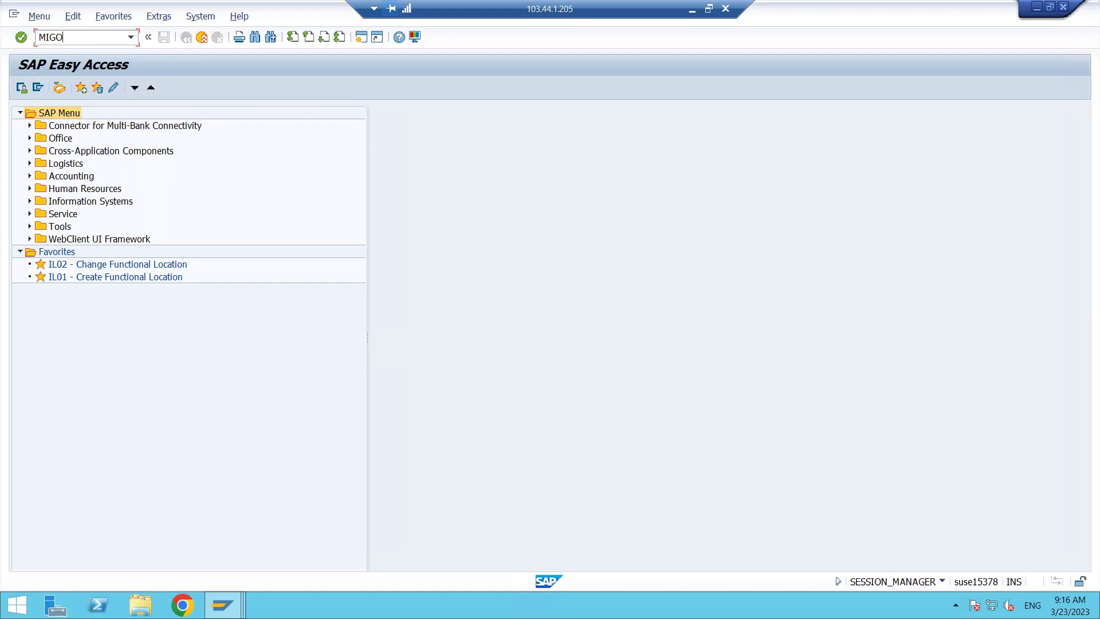
# Open transaction MIGO and examine the available transaction types and reference document types for the goods movement
pyautogui.press('Return')
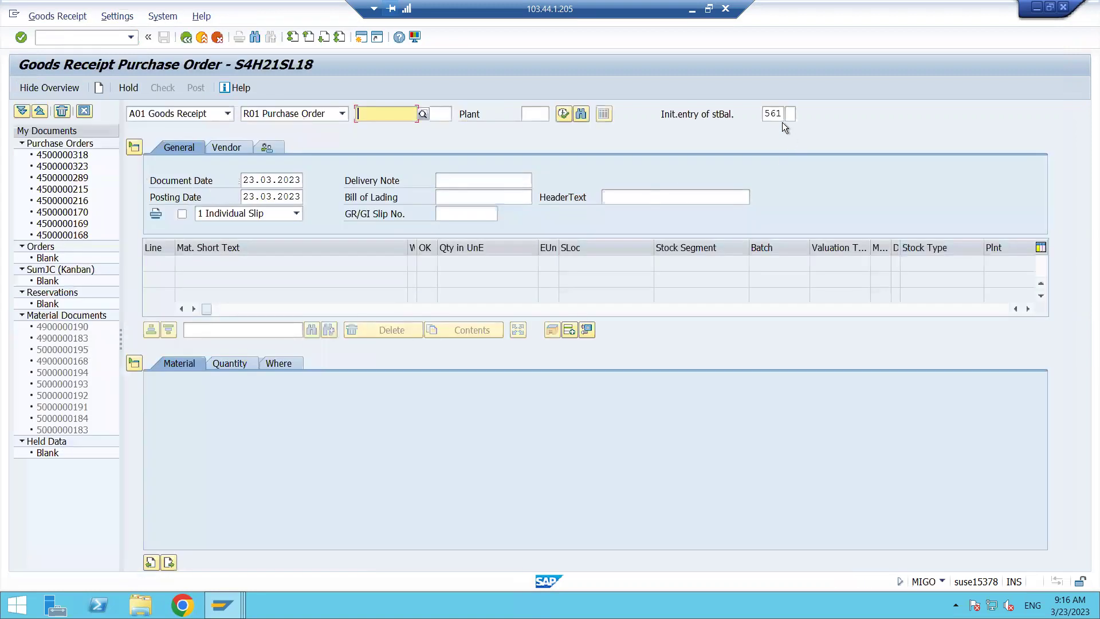
pyautogui.click(776, 114)
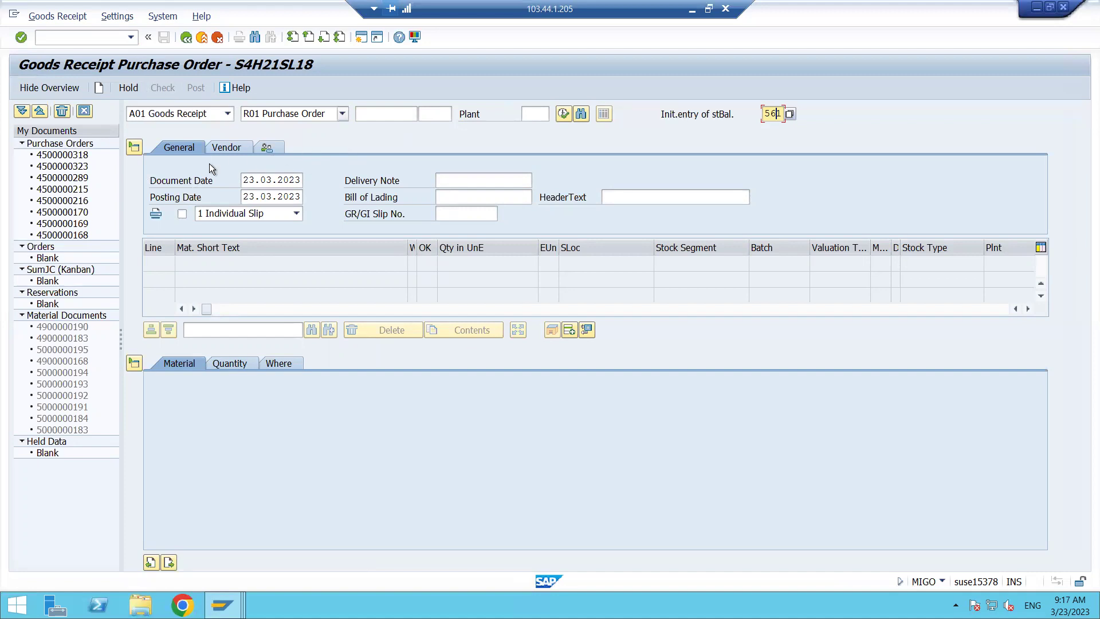
pyautogui.click(226, 118)
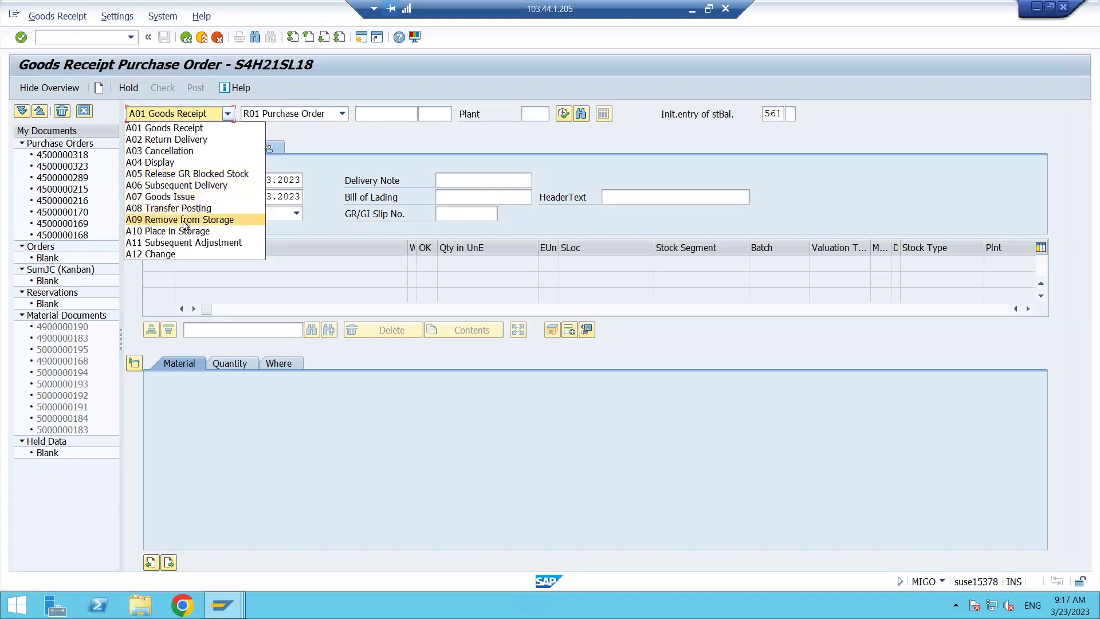
pyautogui.click(175, 117)
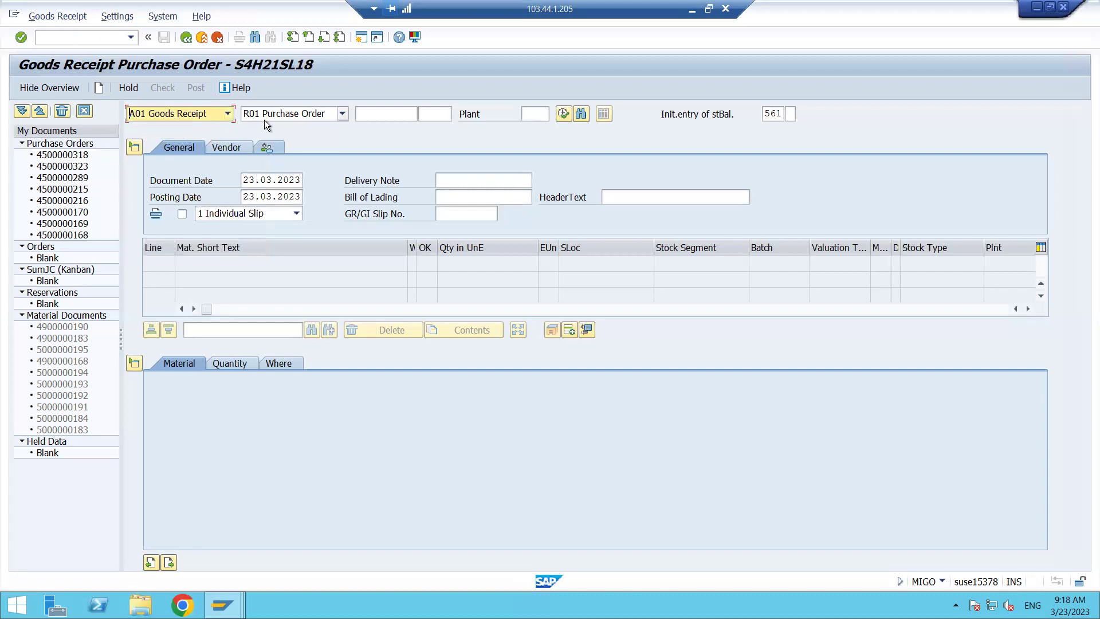
pyautogui.click(342, 114)
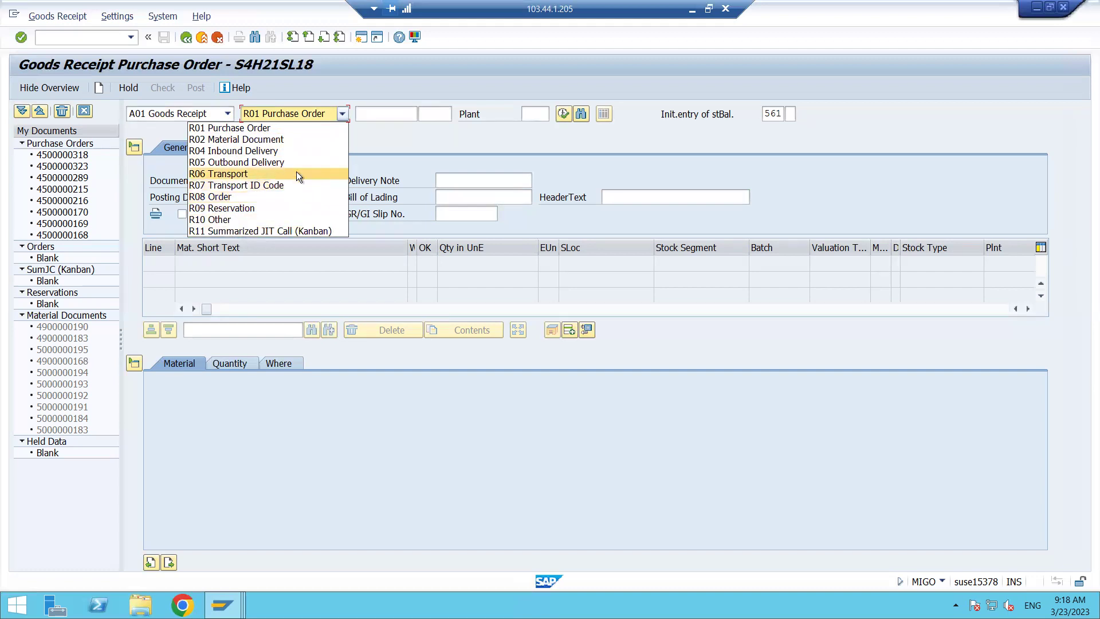
pyautogui.click(383, 145)
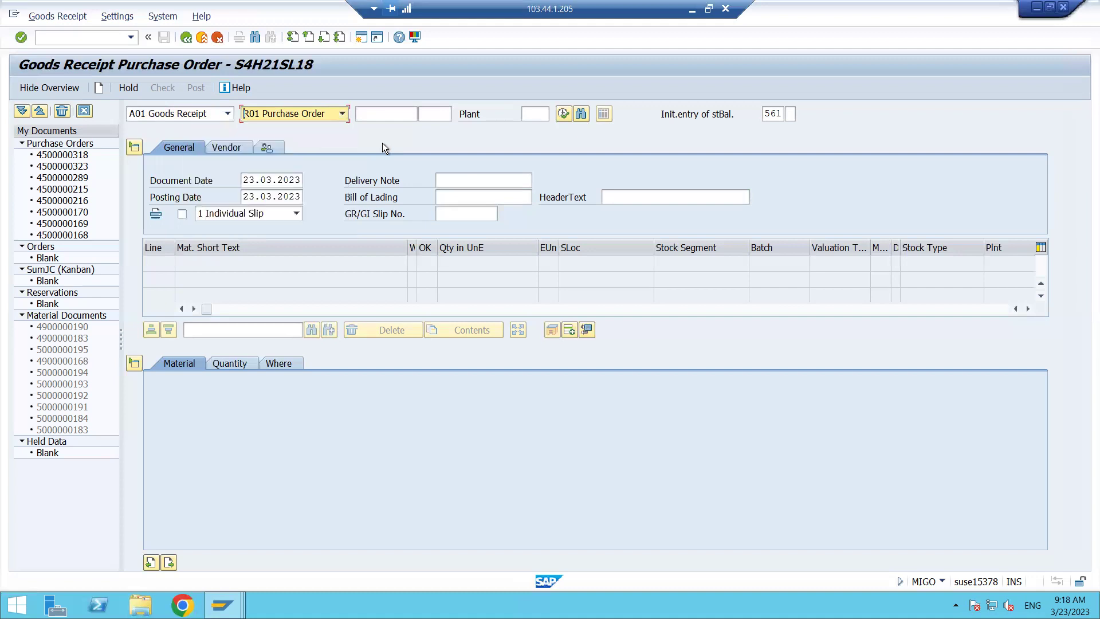
# Set the movement type to 101, goods receipt for purchase order into warehouse/stores
pyautogui.click(772, 114)
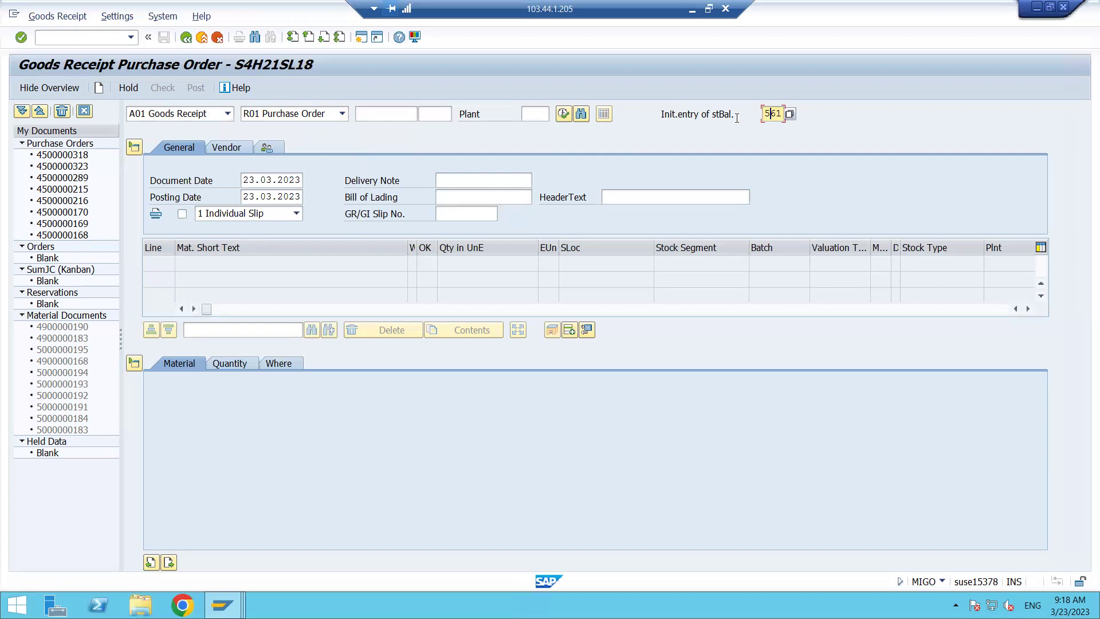
pyautogui.click(778, 115)
pyautogui.click(789, 115)
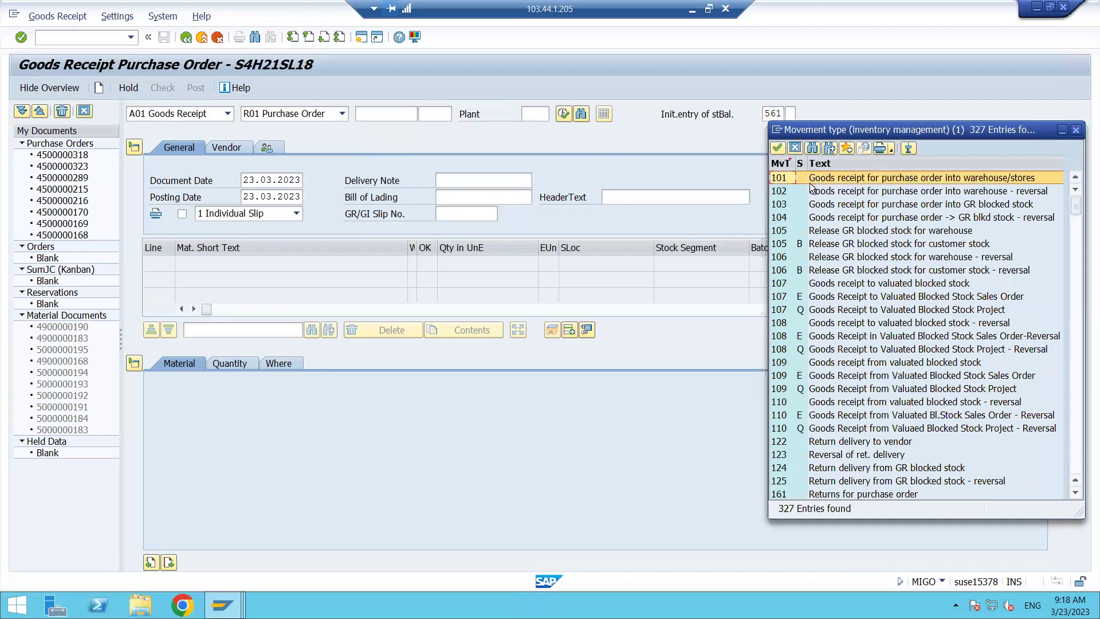
pyautogui.doubleClick(786, 177)
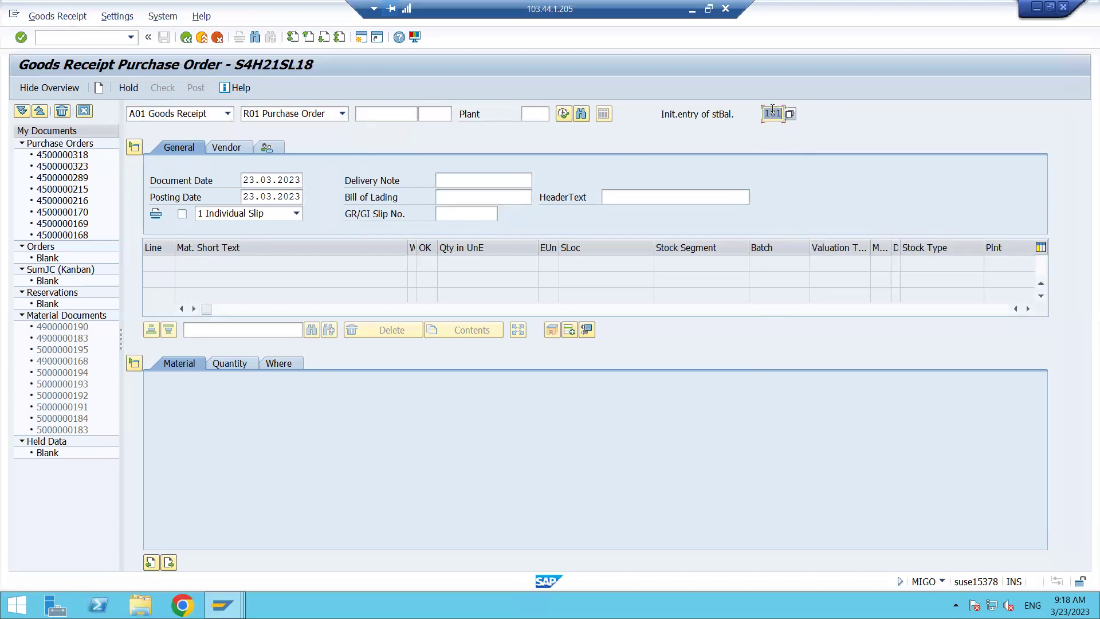
pyautogui.press('Return')
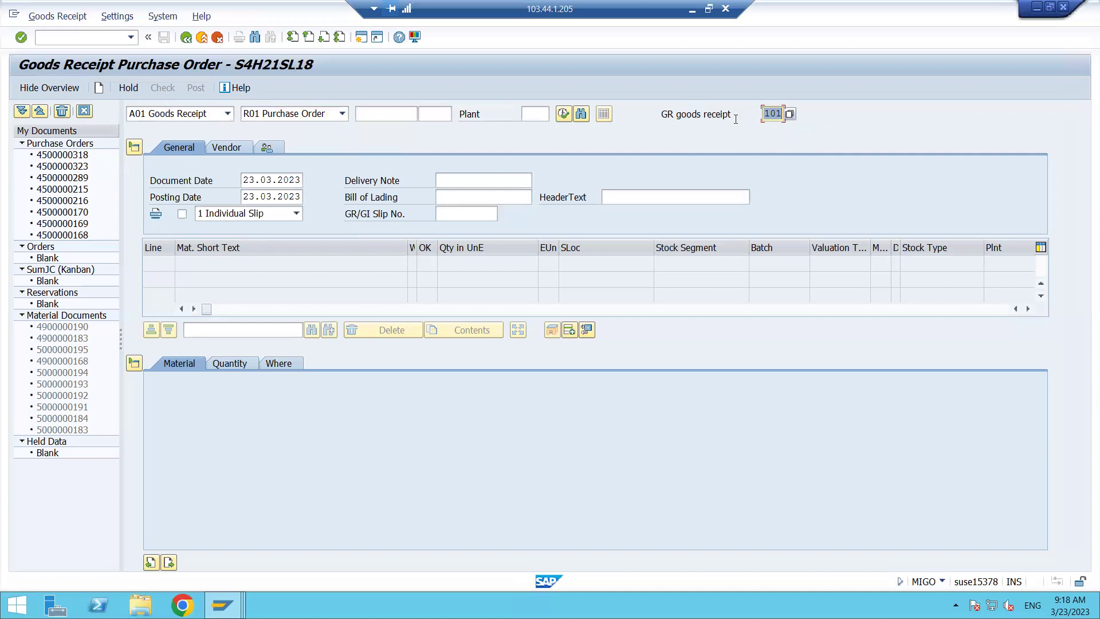
# Open the list of movement types and consult the inventory management slide in PowerPoint before returning to the SAP goods receipt
pyautogui.click(789, 114)
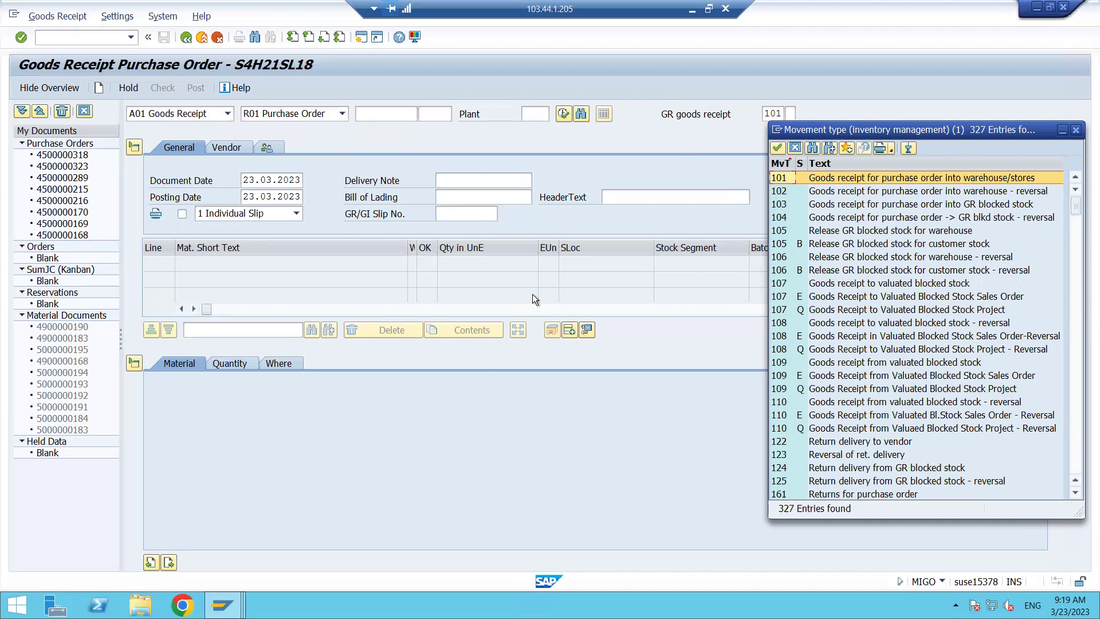
pyautogui.hotkey('alt', 'Tab')
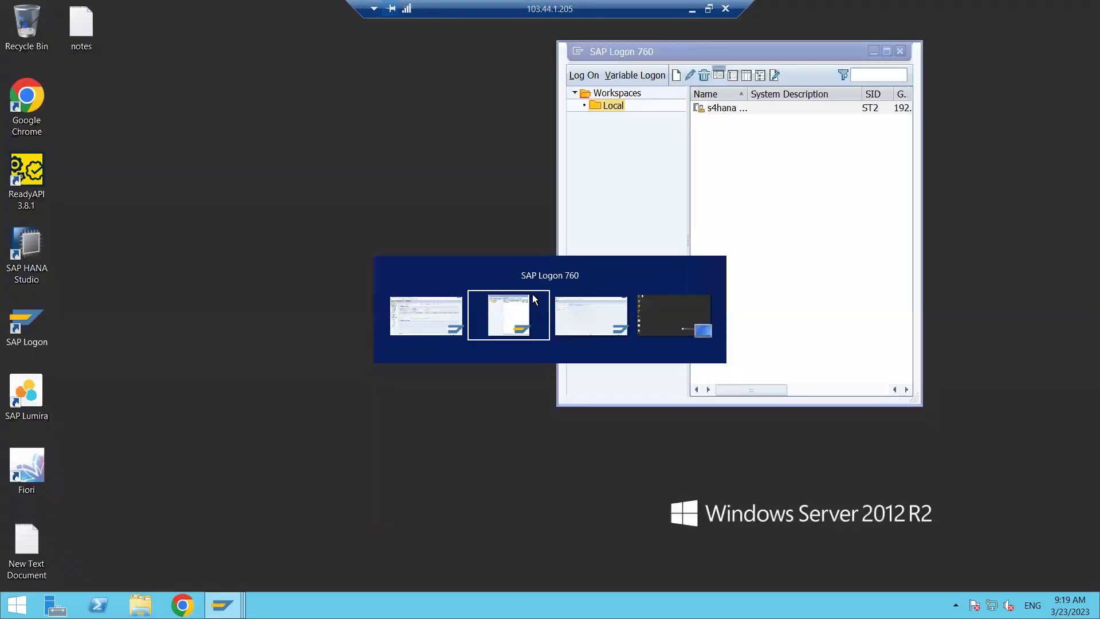
pyautogui.click(531, 294)
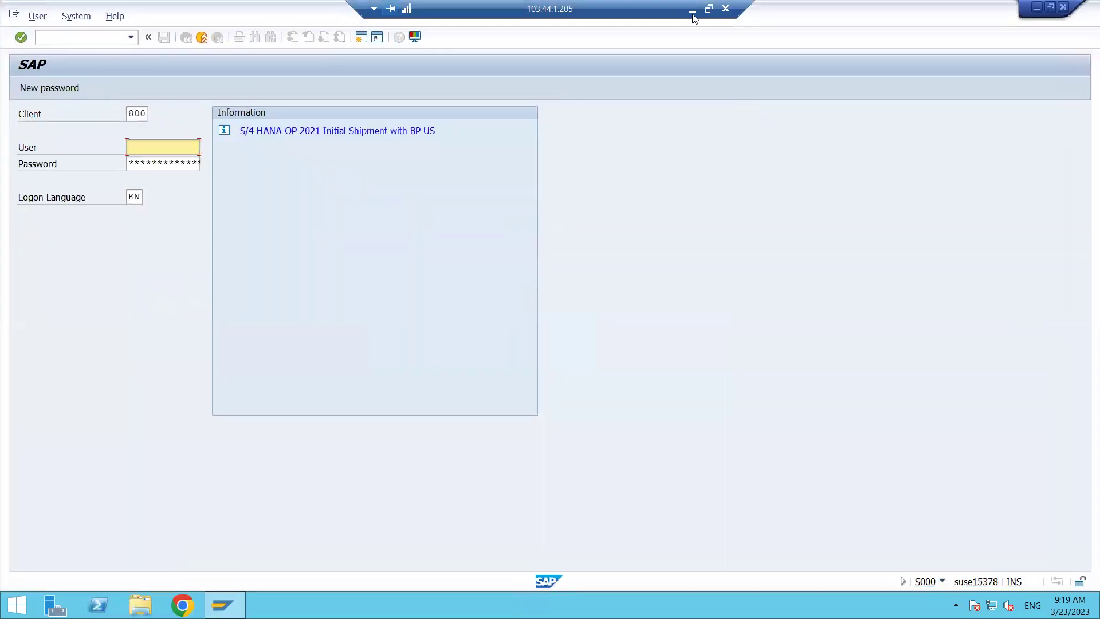
pyautogui.click(692, 11)
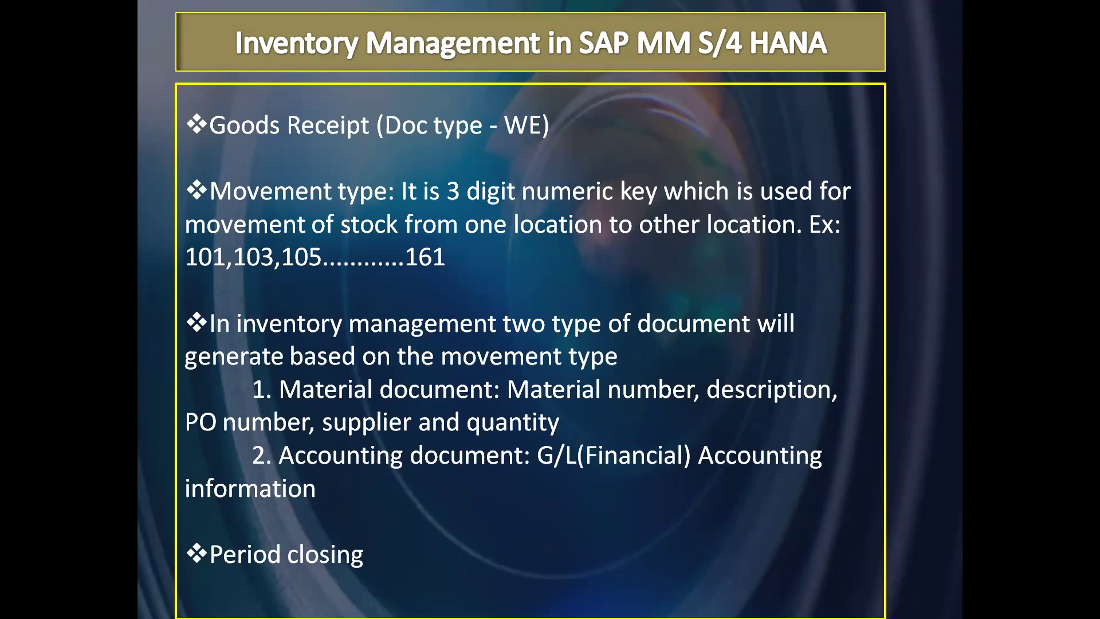
pyautogui.hotkey('alt', 'Tab')
pyautogui.hotkey('alt', 'Tab')
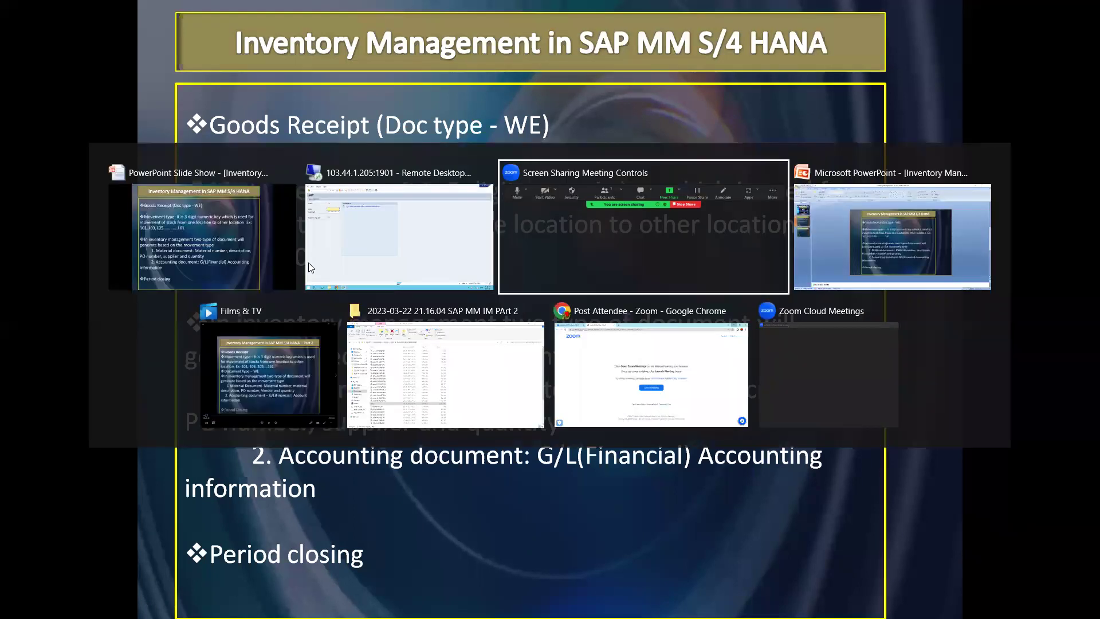
pyautogui.hotkey('alt', 'Tab')
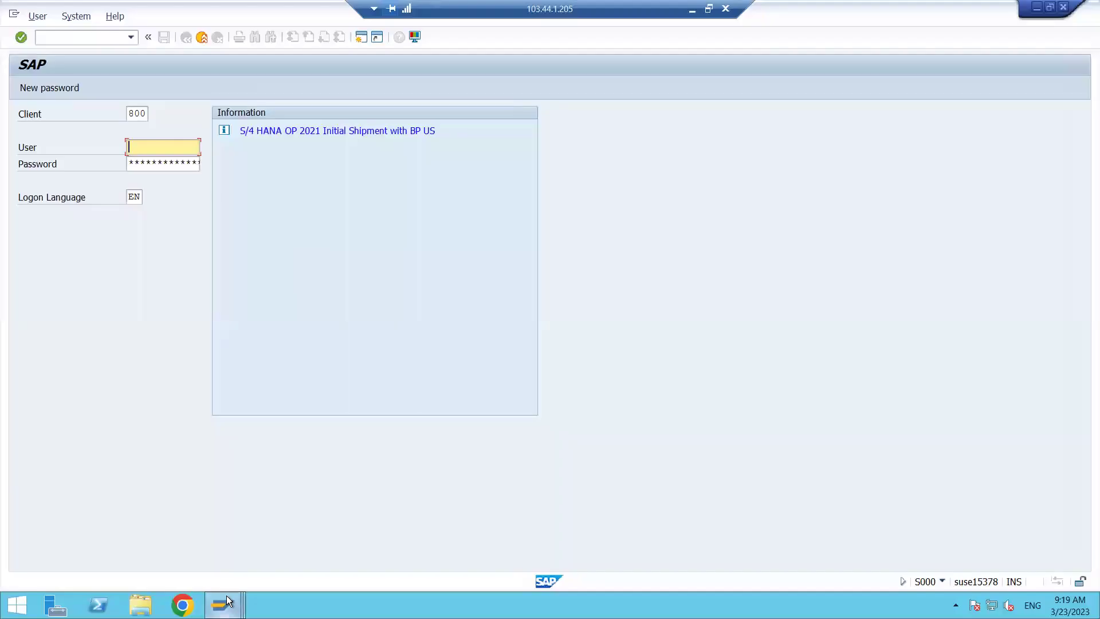
pyautogui.moveTo(226, 596)
pyautogui.click(259, 553)
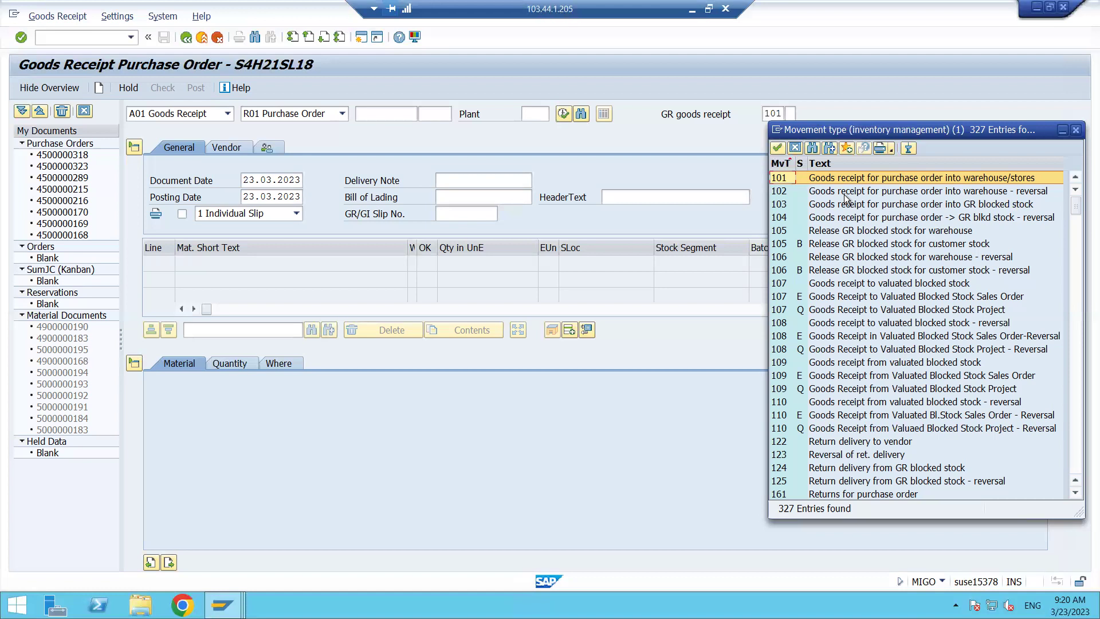
# Examine the transaction types and the list of movement types, and pick movement type 101 again
pyautogui.click(225, 114)
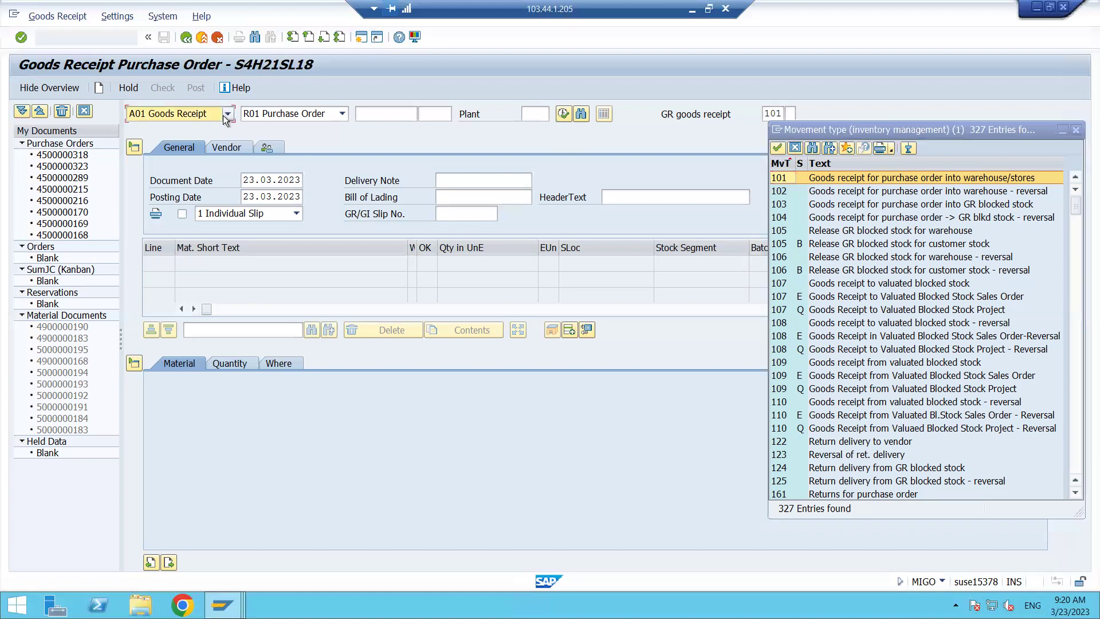
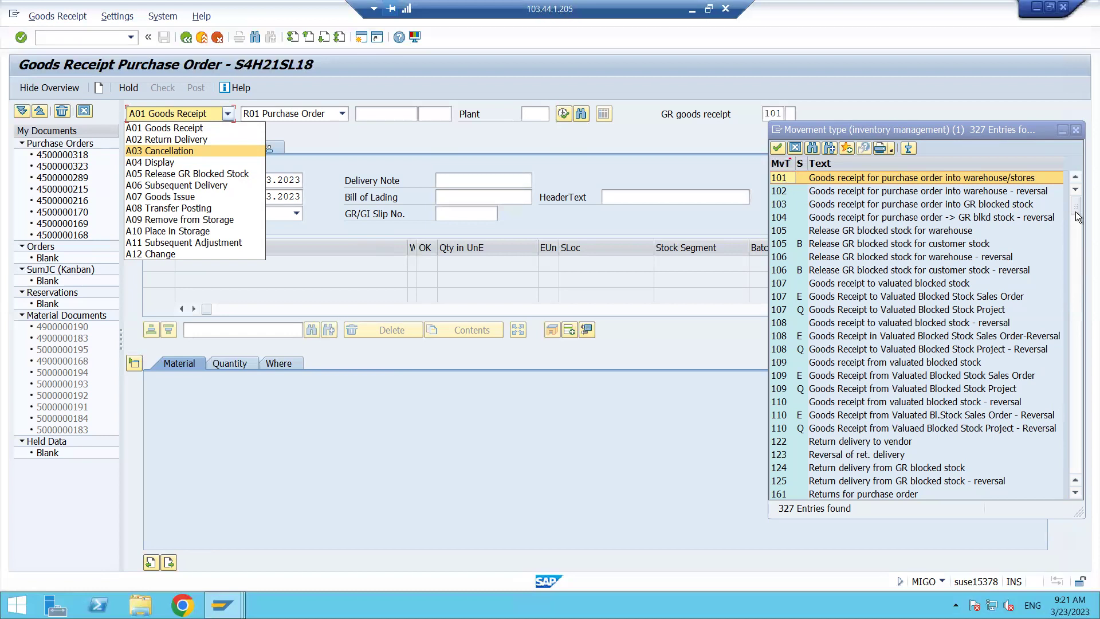
pyautogui.press('Escape')
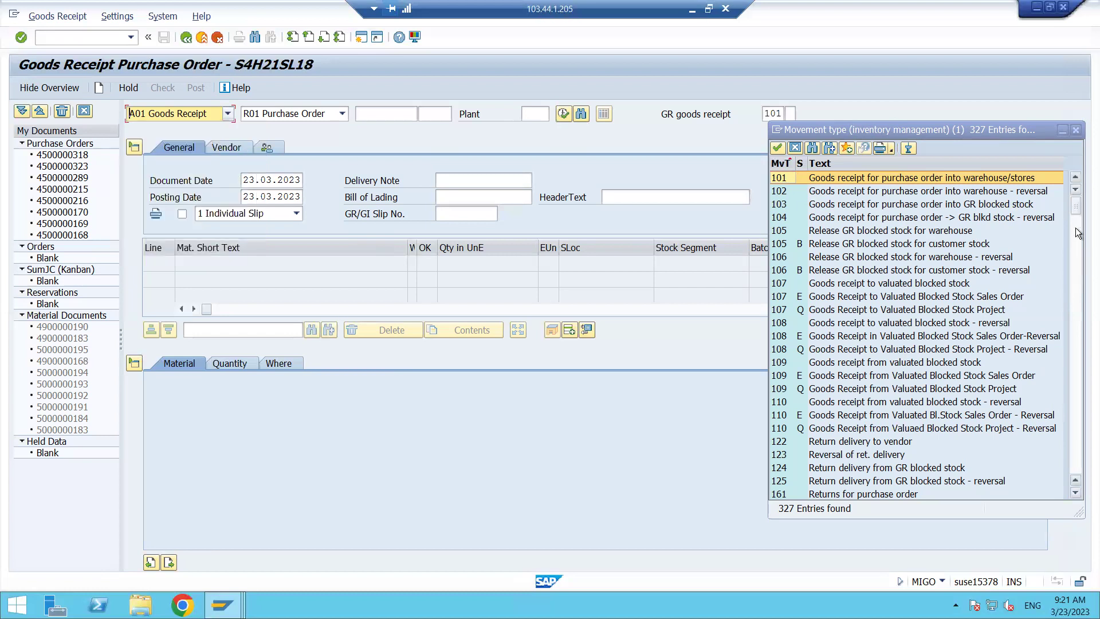
pyautogui.click(1077, 225)
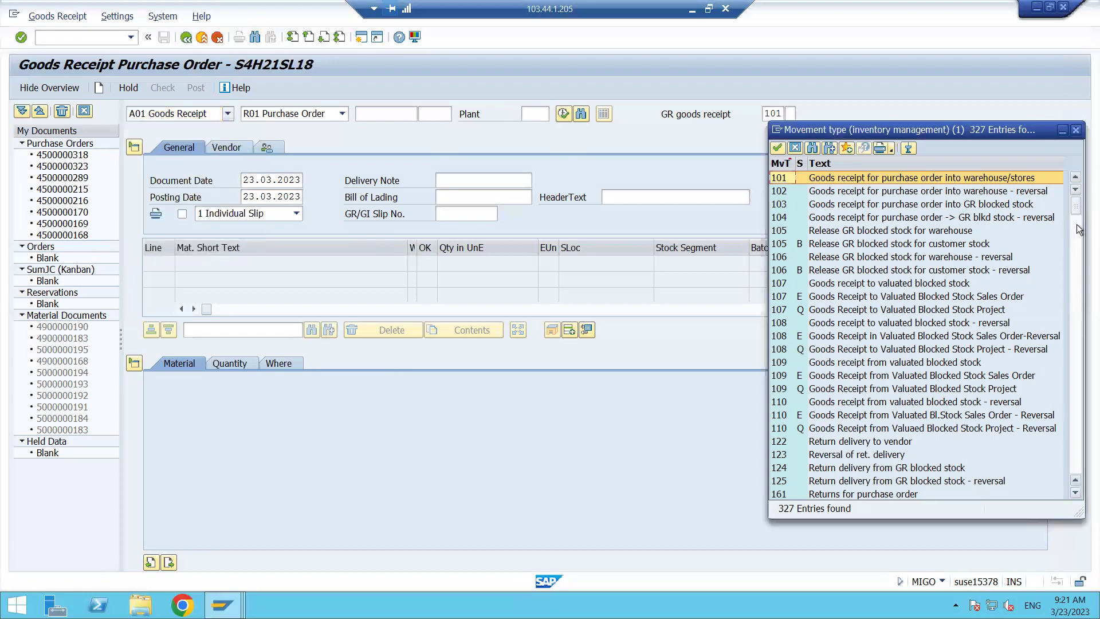
pyautogui.scroll(-10, 1074, 246)
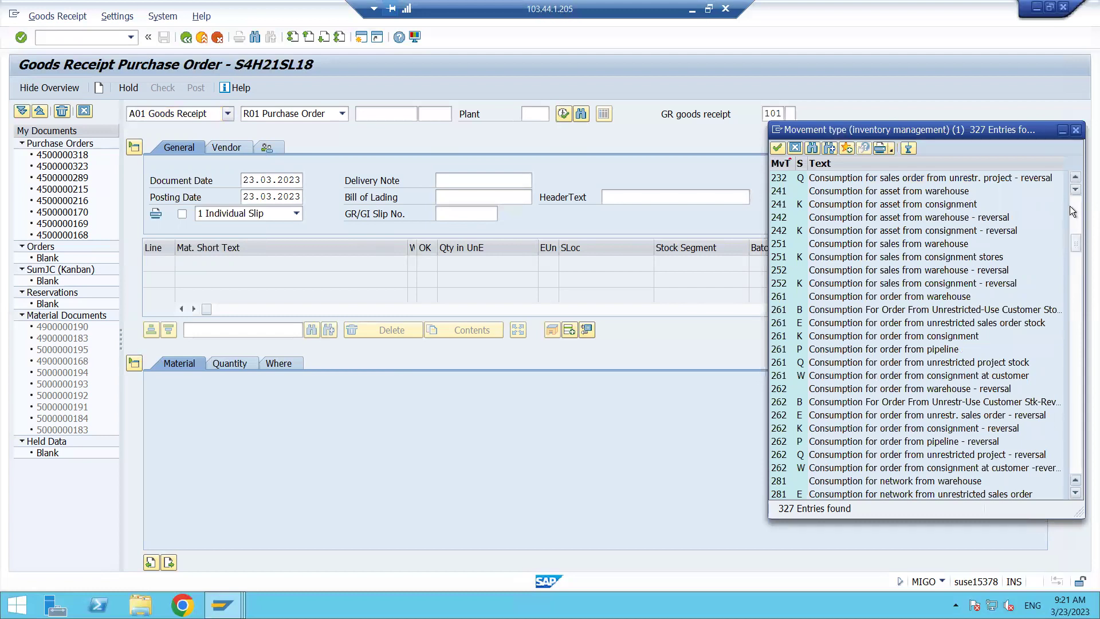
pyautogui.scroll(7, 1074, 205)
pyautogui.scroll(3, 1074, 205)
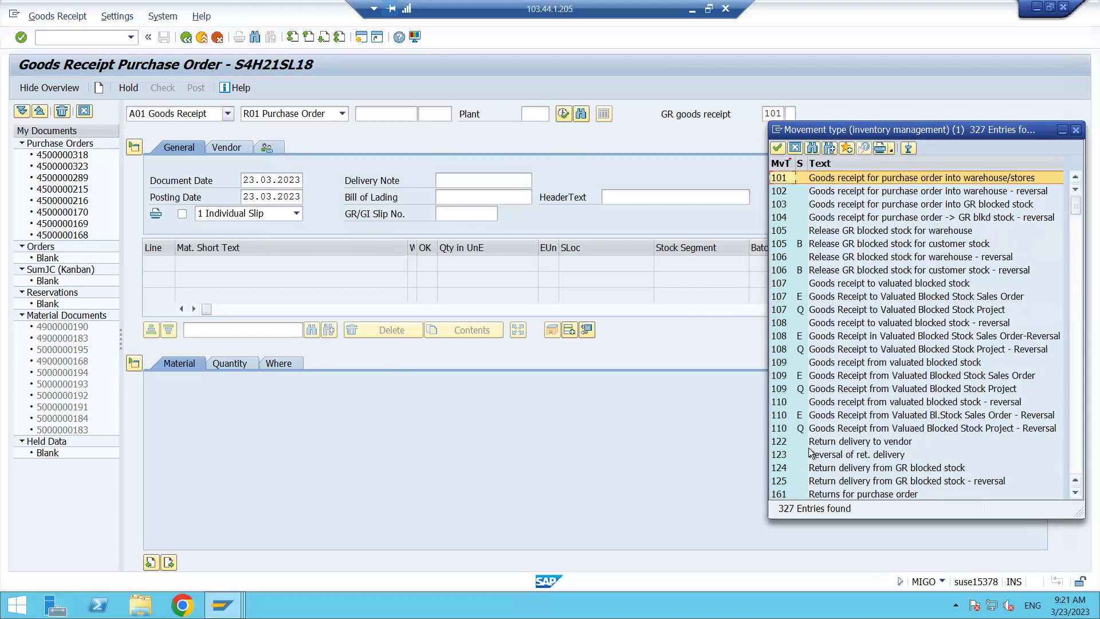
pyautogui.click(1076, 493)
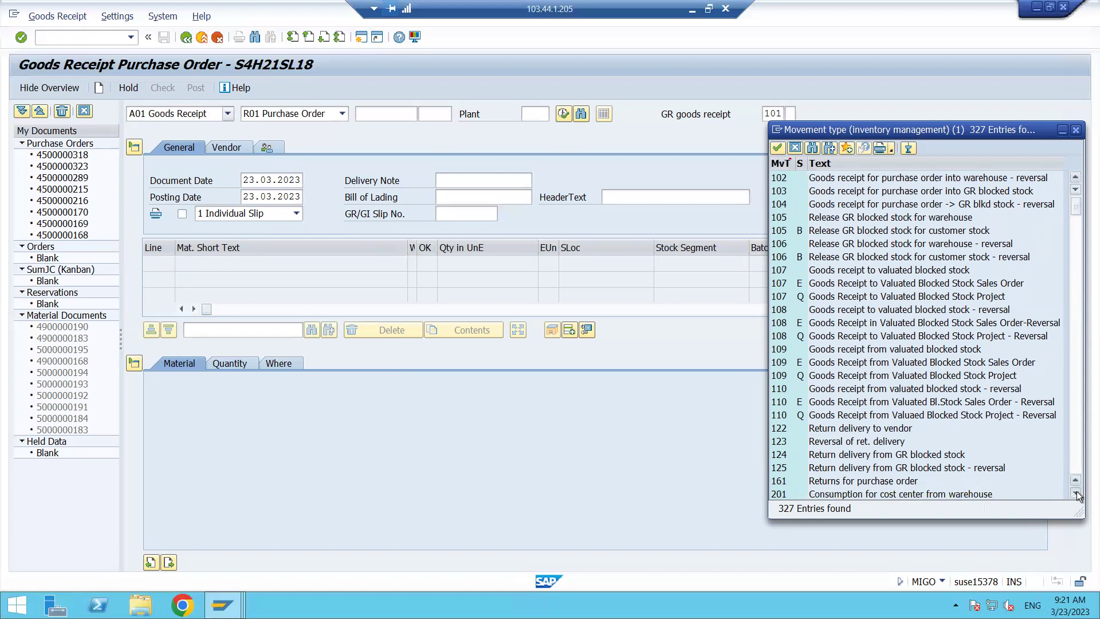
pyautogui.click(1076, 494)
pyautogui.click(1076, 494)
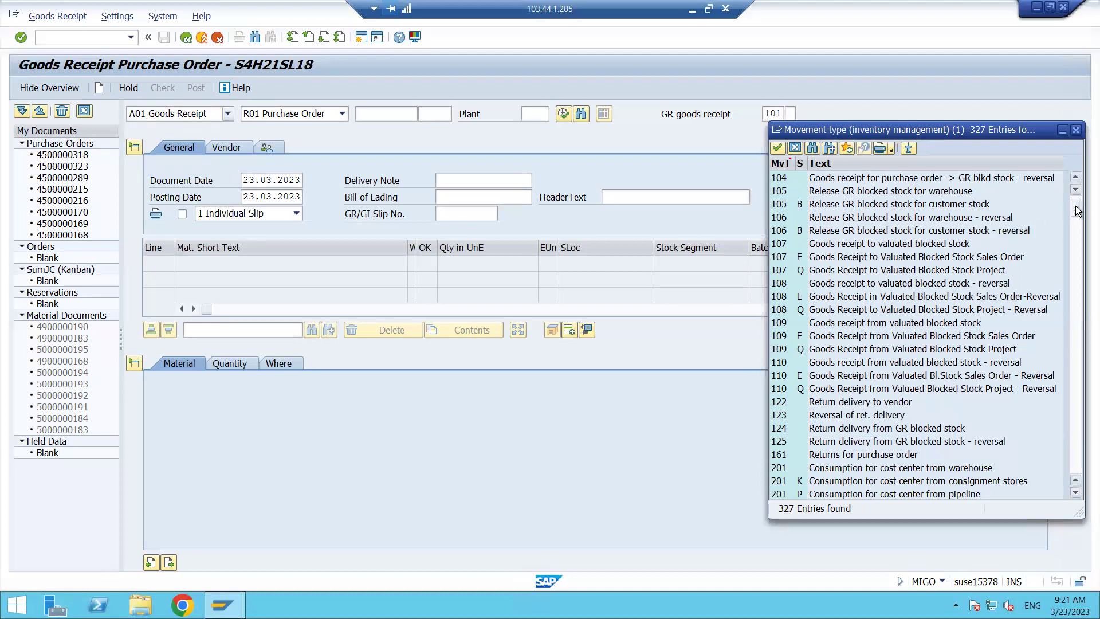
pyautogui.moveTo(1077, 210); pyautogui.dragTo(1077, 200)
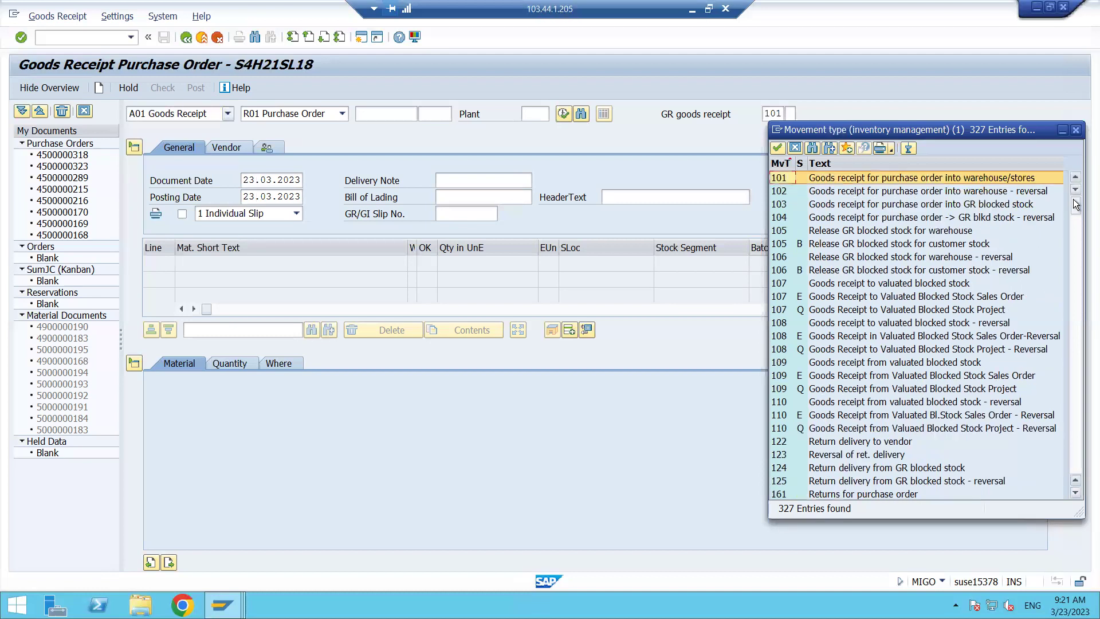
pyautogui.doubleClick(882, 178)
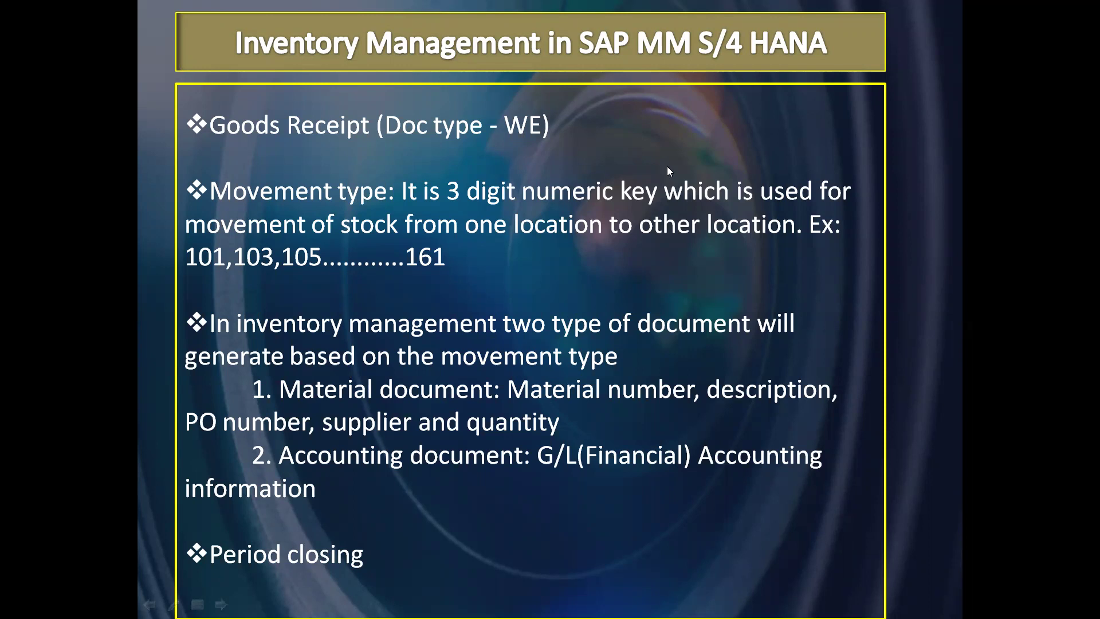
# Return from the slide to the SAP goods receipt and review which reference documents it can be posted against
pyautogui.hotkey('alt', 'Tab')
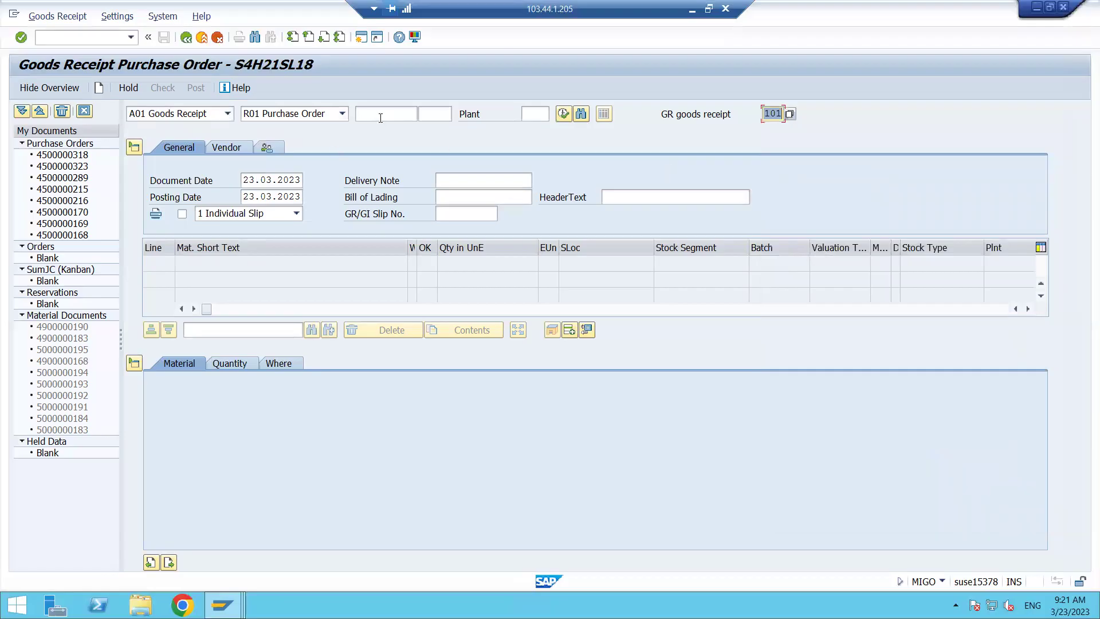
pyautogui.click(380, 118)
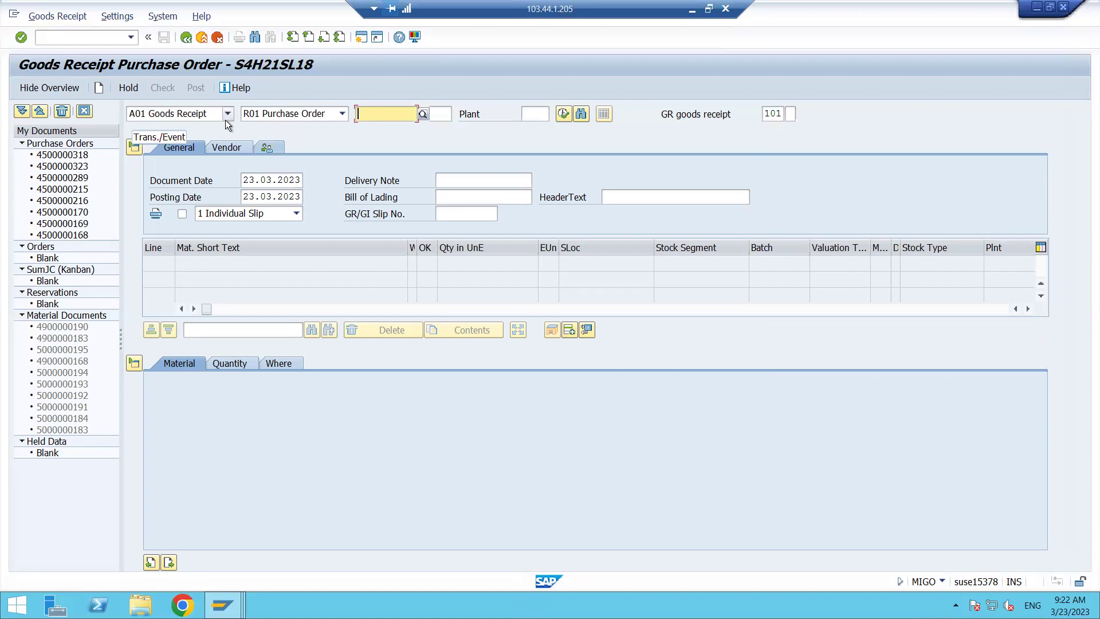
pyautogui.click(284, 113)
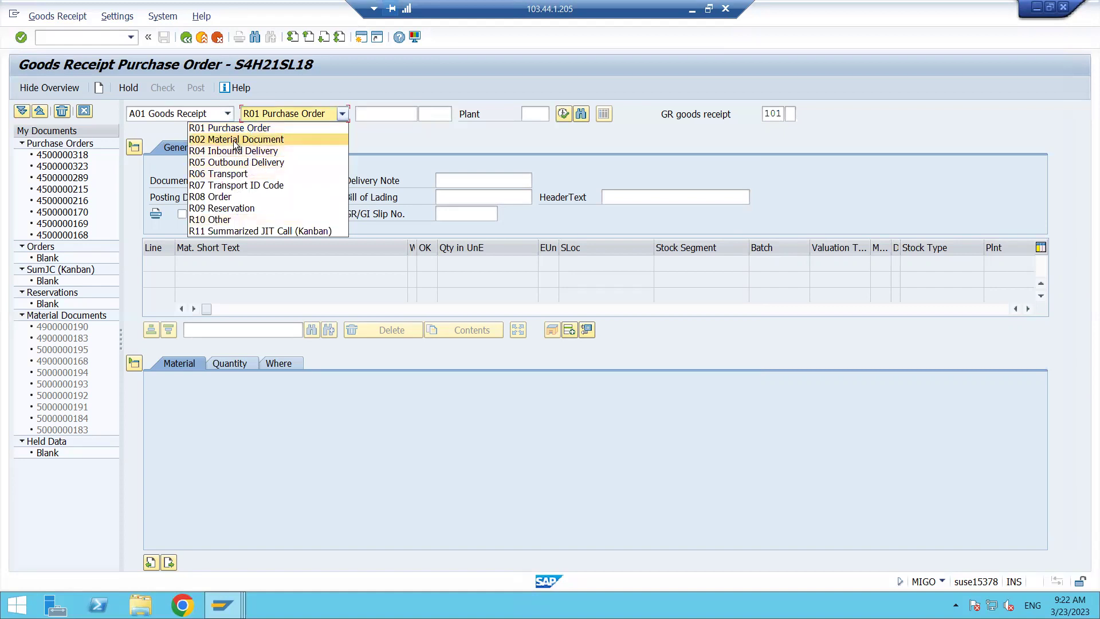
pyautogui.click(373, 155)
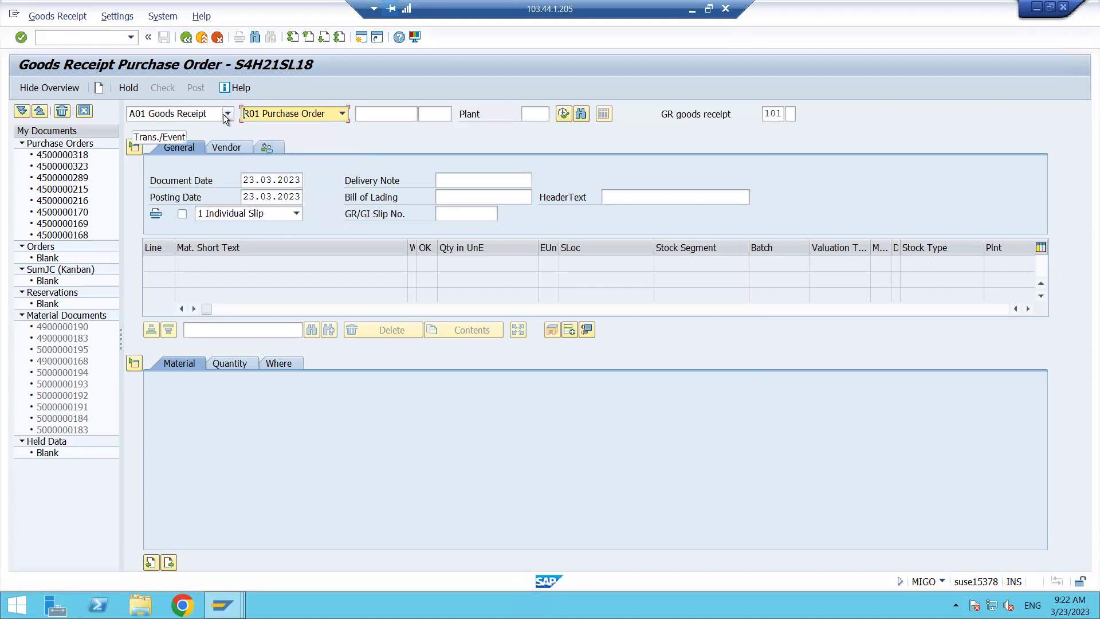
# Change the goods receipt's reference document type to R08 Order
pyautogui.click(342, 115)
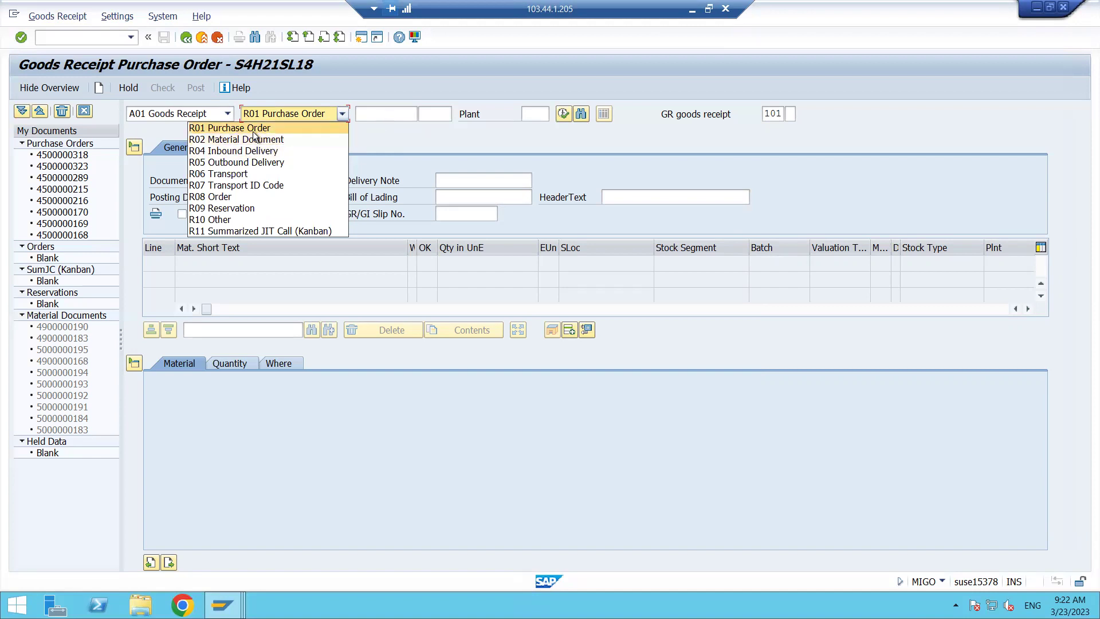
pyautogui.click(382, 120)
pyautogui.click(386, 115)
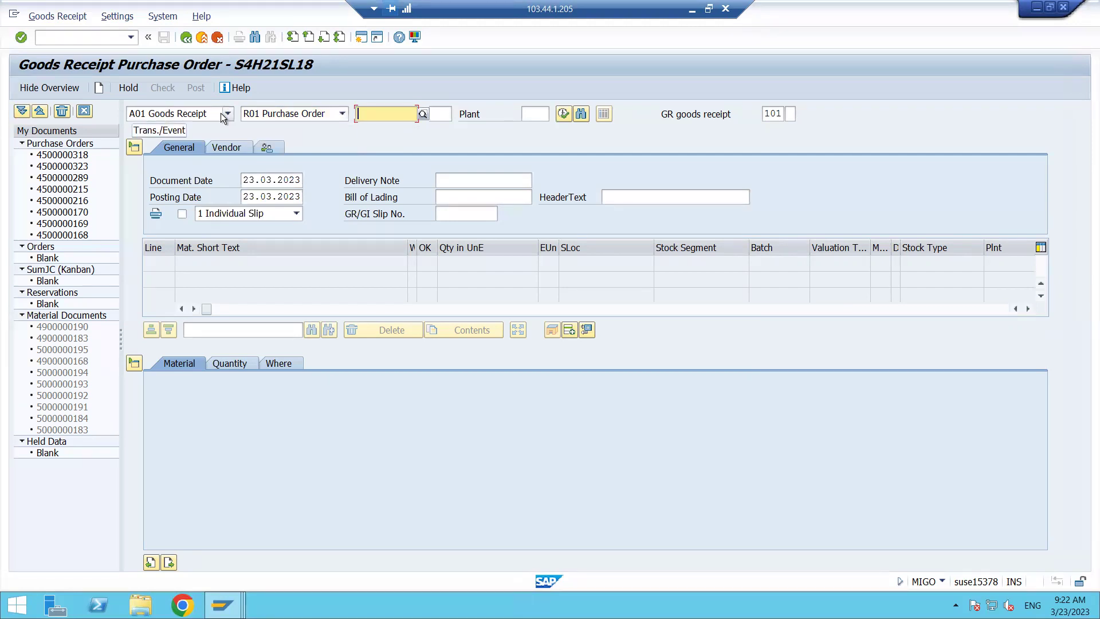
pyautogui.click(343, 114)
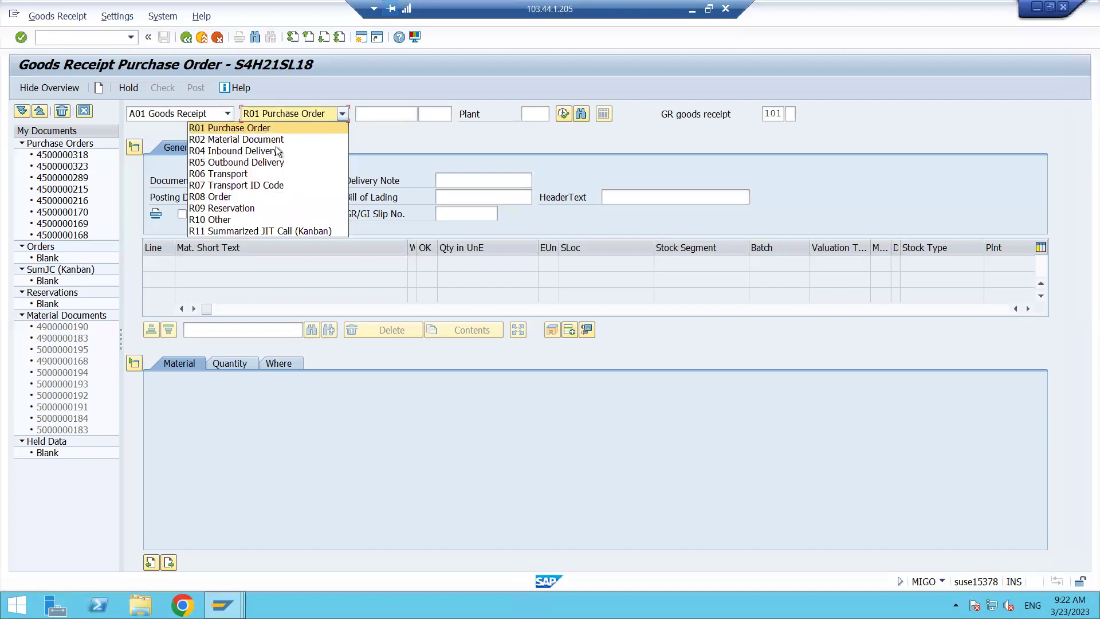
pyautogui.click(239, 196)
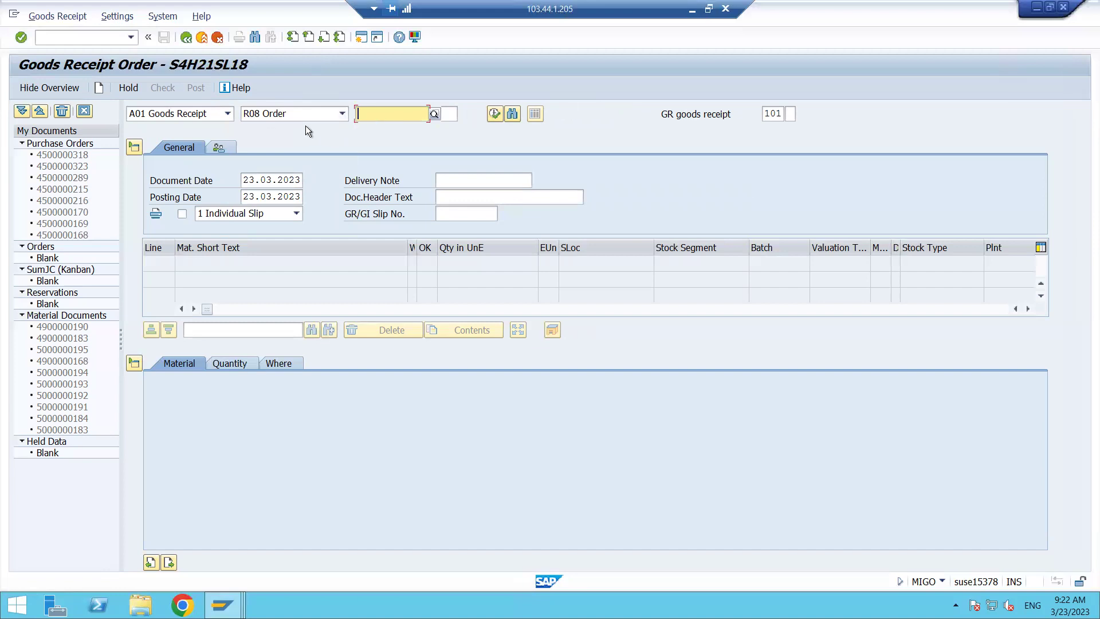
# Review the transaction types and change the goods receipt's reference document type to R04 Inbound Delivery
pyautogui.click(228, 112)
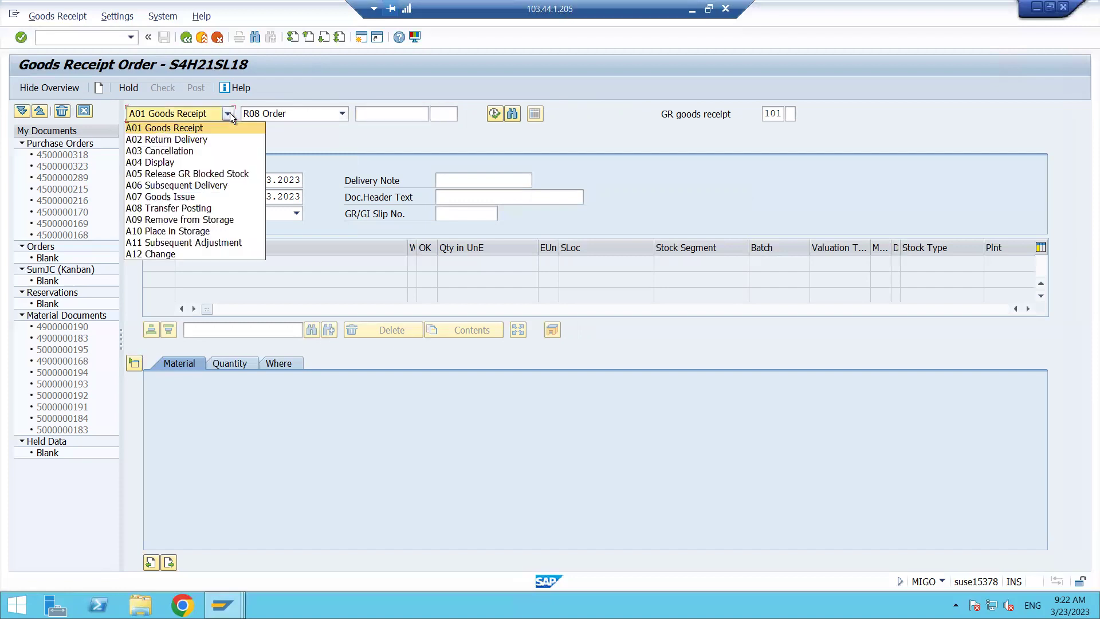
pyautogui.click(338, 112)
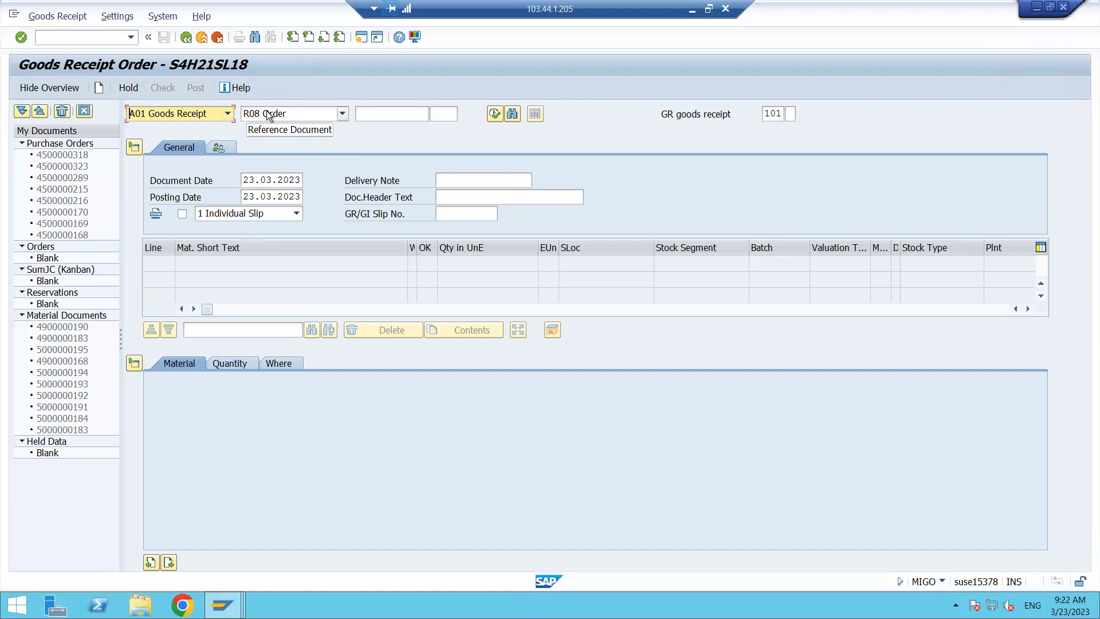
pyautogui.click(342, 115)
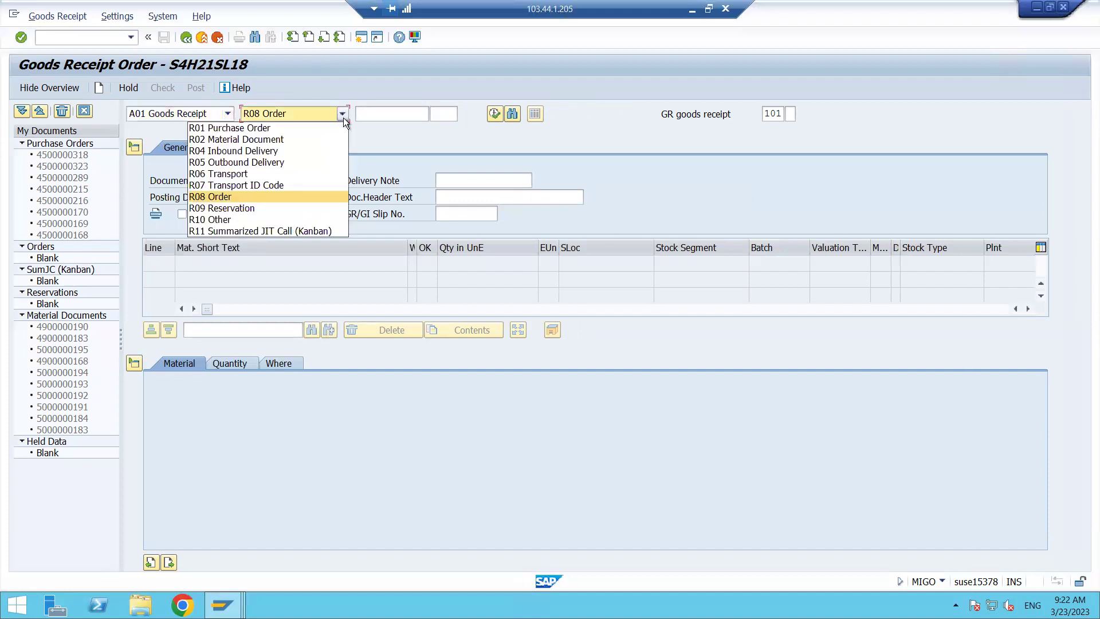
pyautogui.click(267, 149)
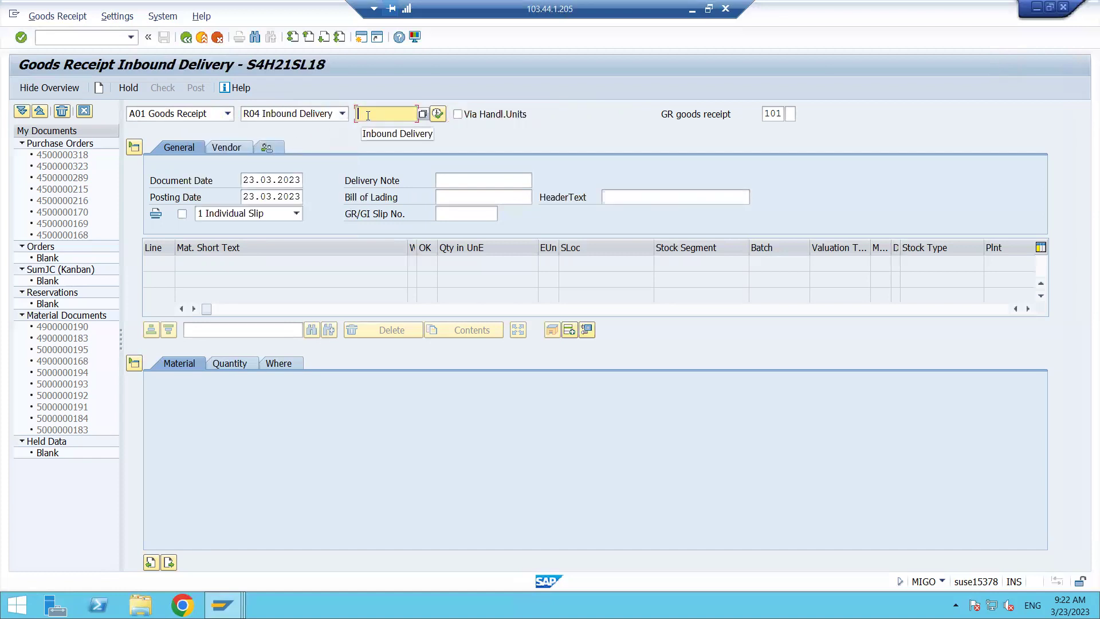
# Select transaction types A07 Goods Issue and A08 Transfer Posting in turn to examine their default movement types
pyautogui.click(229, 115)
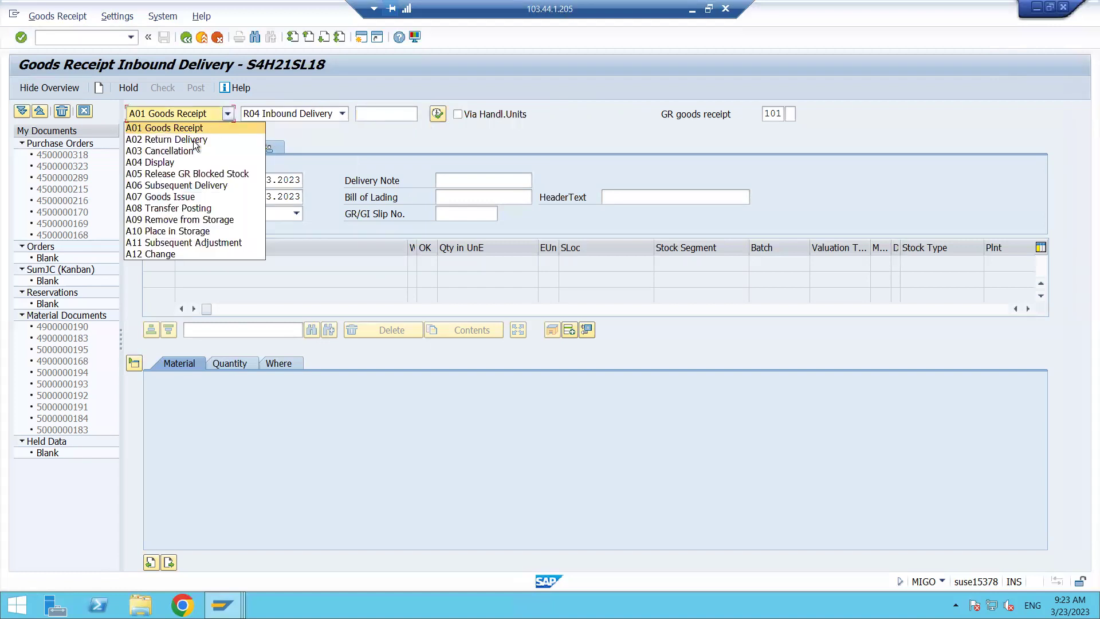
pyautogui.click(184, 194)
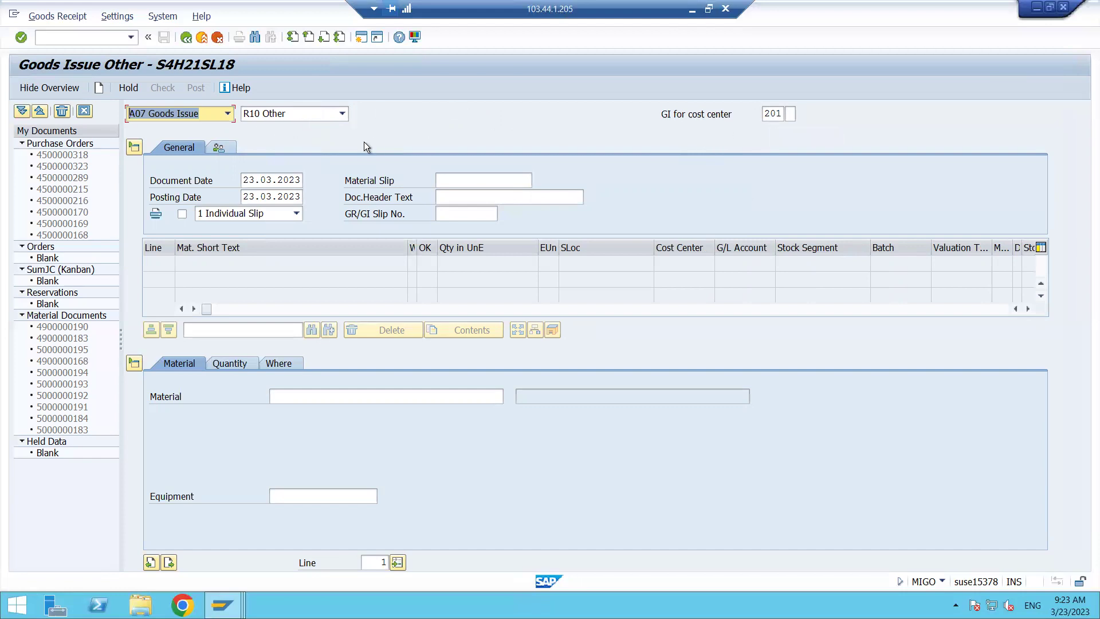
pyautogui.click(226, 113)
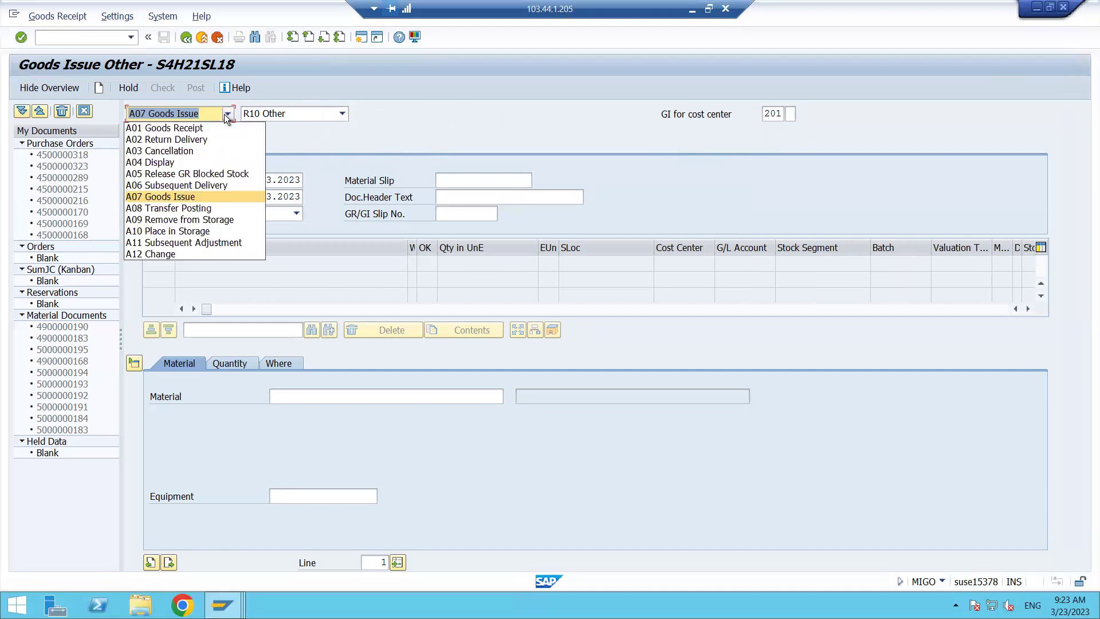
pyautogui.click(187, 208)
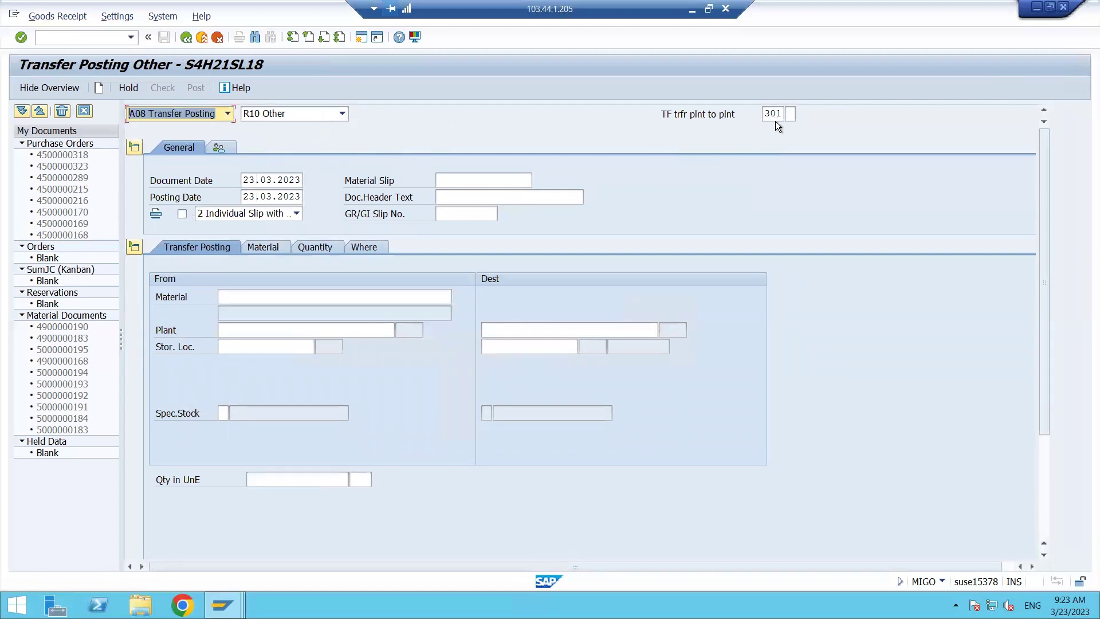
# Select transaction types A04 Display and A03 Cancellation in turn to examine which reference document each uses
pyautogui.click(229, 116)
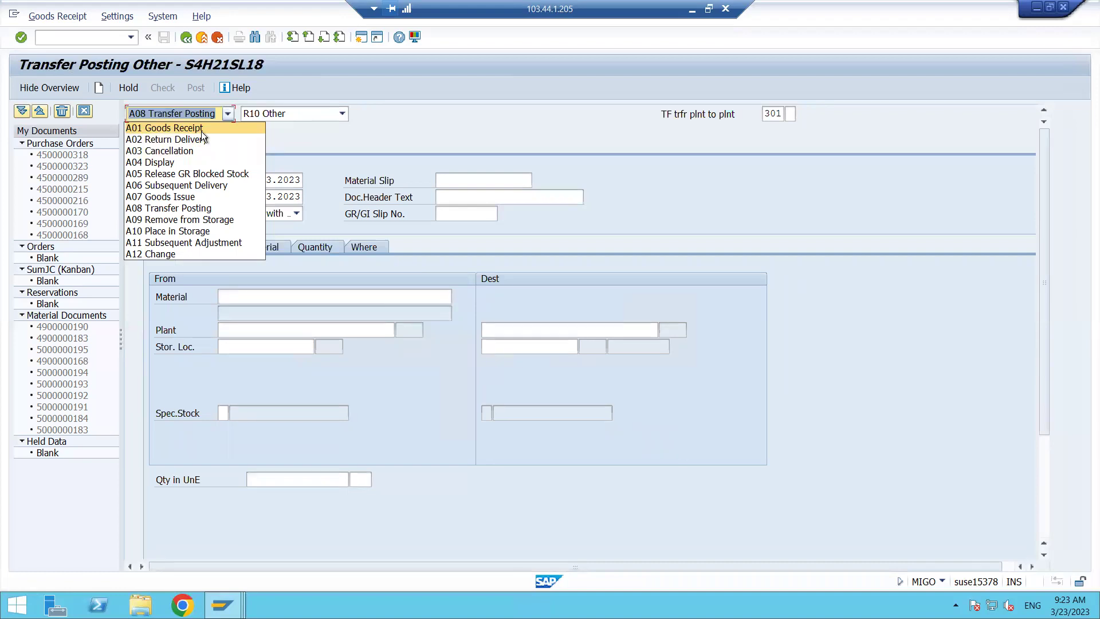
pyautogui.click(174, 163)
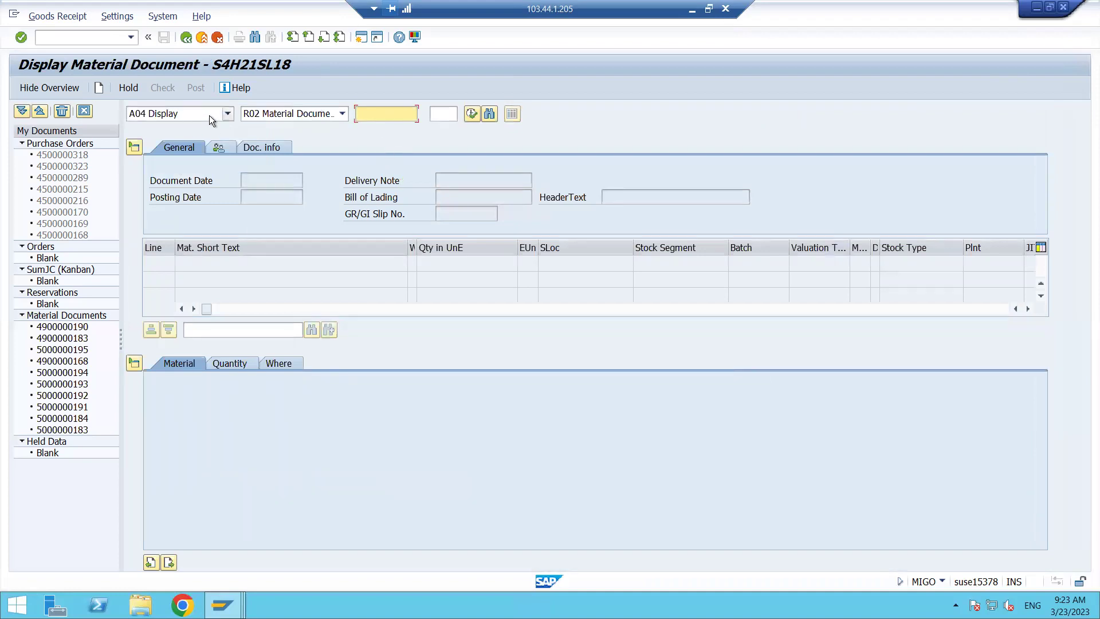
pyautogui.click(300, 114)
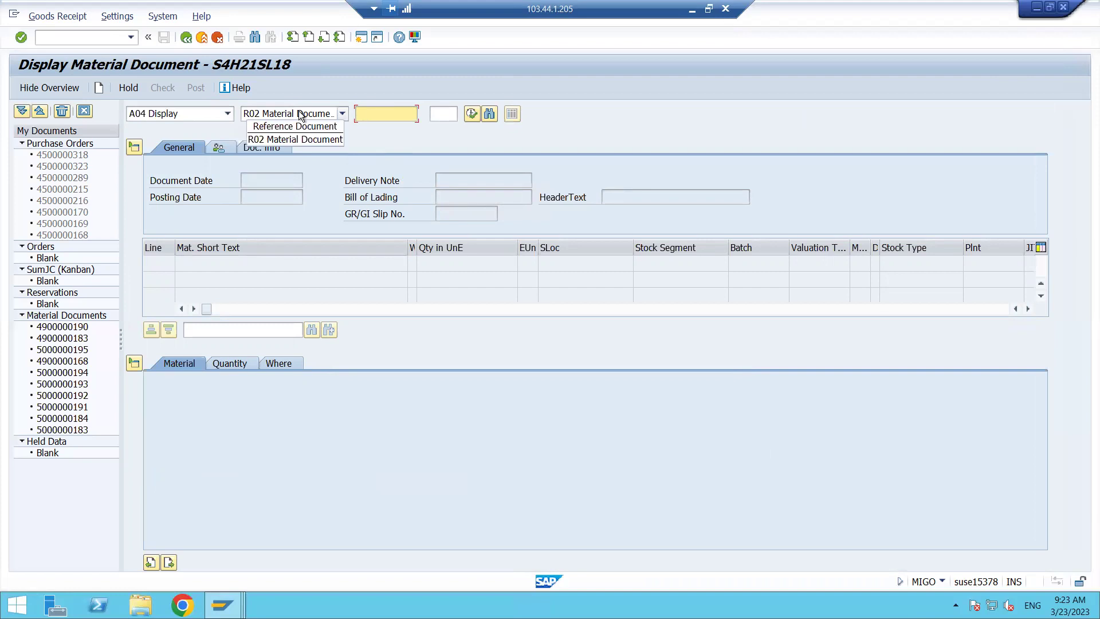
pyautogui.click(227, 113)
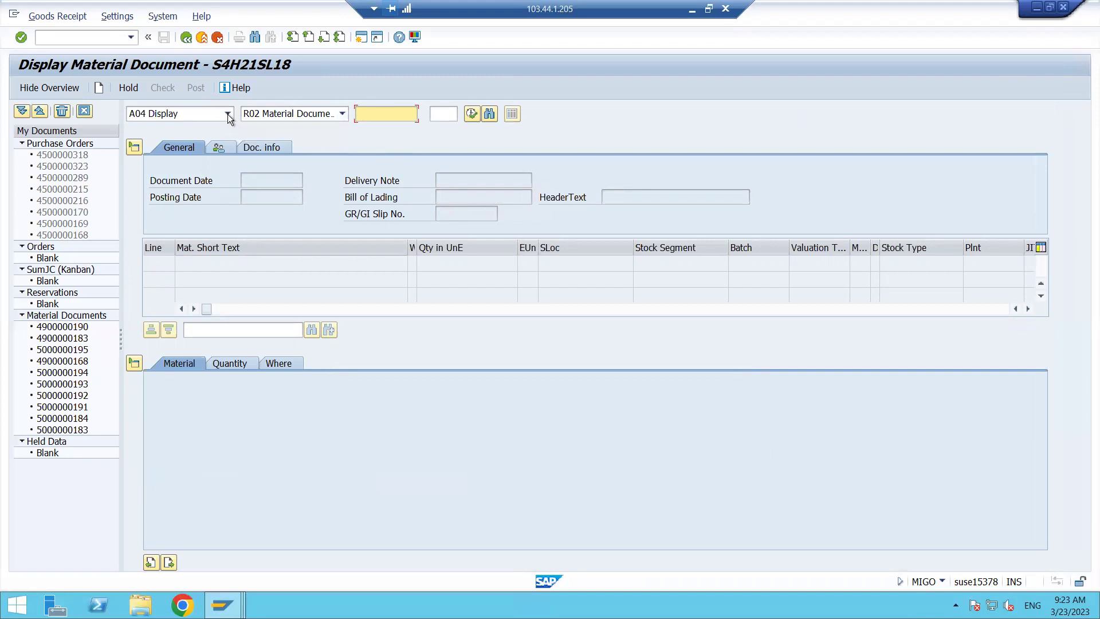
pyautogui.click(228, 114)
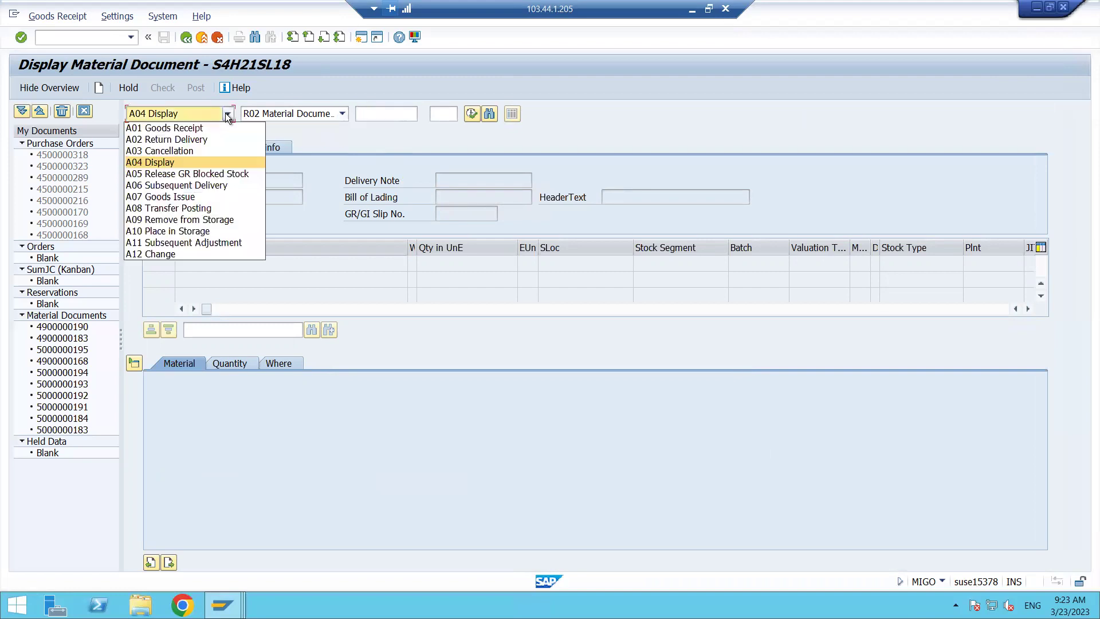
pyautogui.click(187, 151)
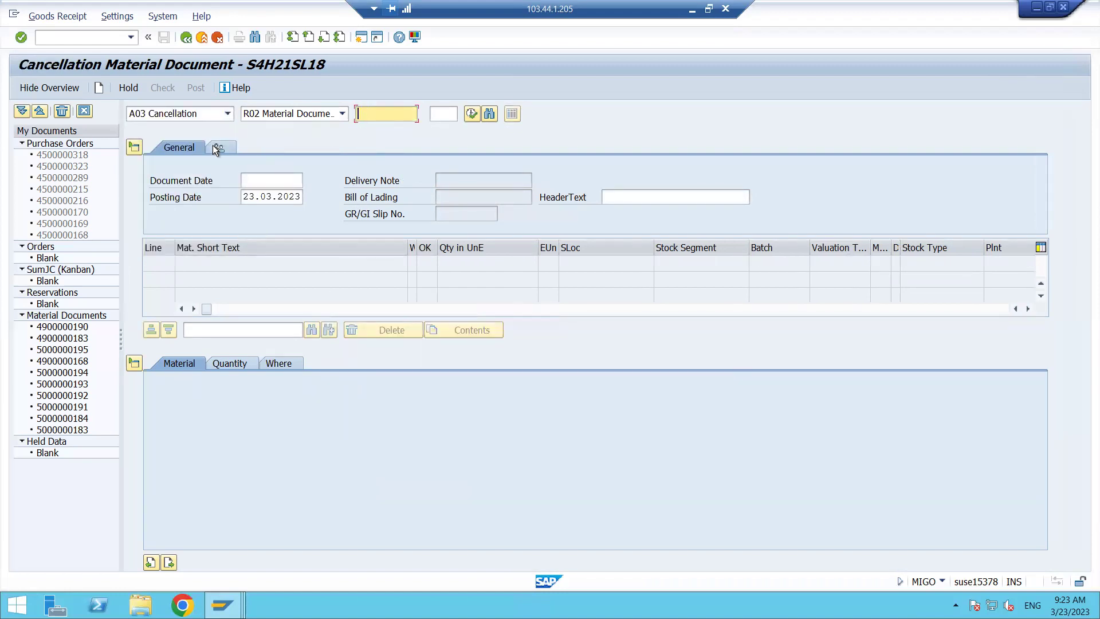
pyautogui.click(228, 114)
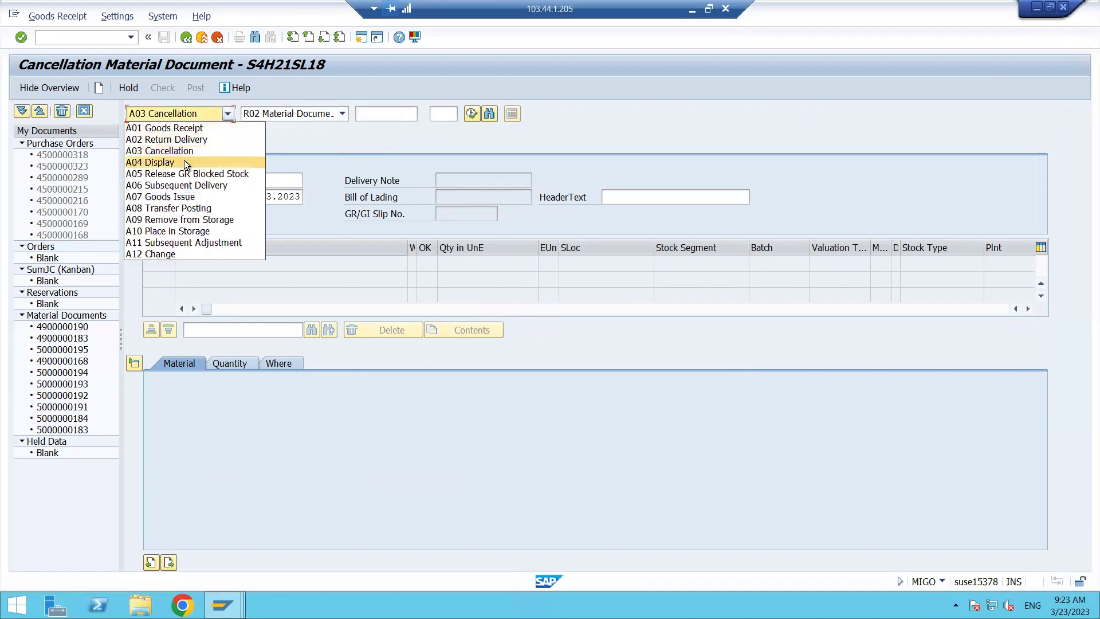
pyautogui.click(183, 161)
pyautogui.click(390, 112)
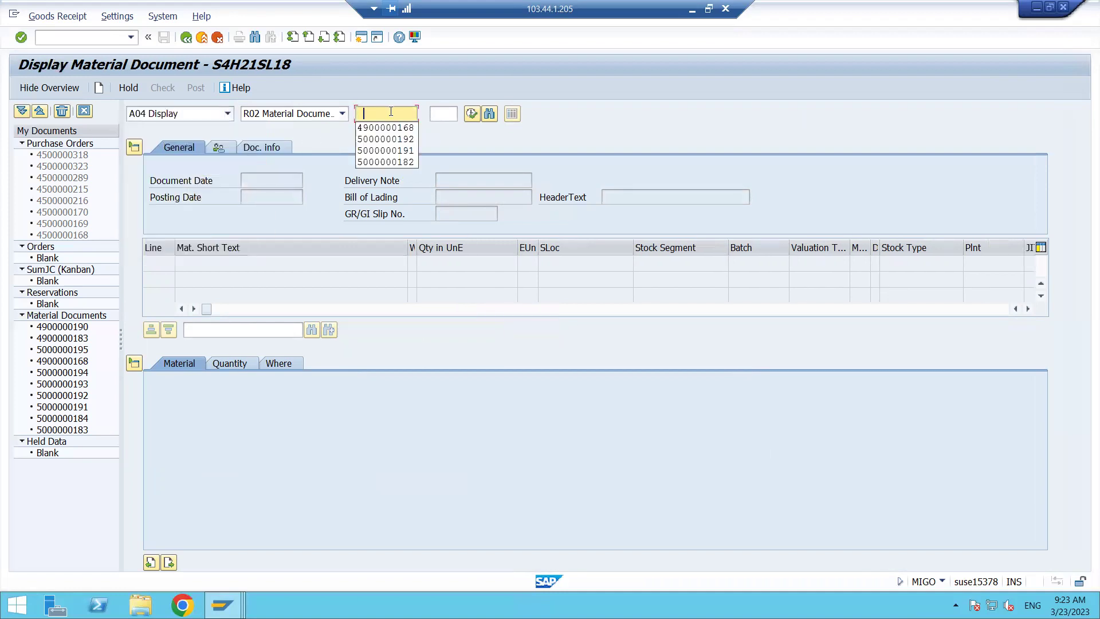
pyautogui.click(380, 139)
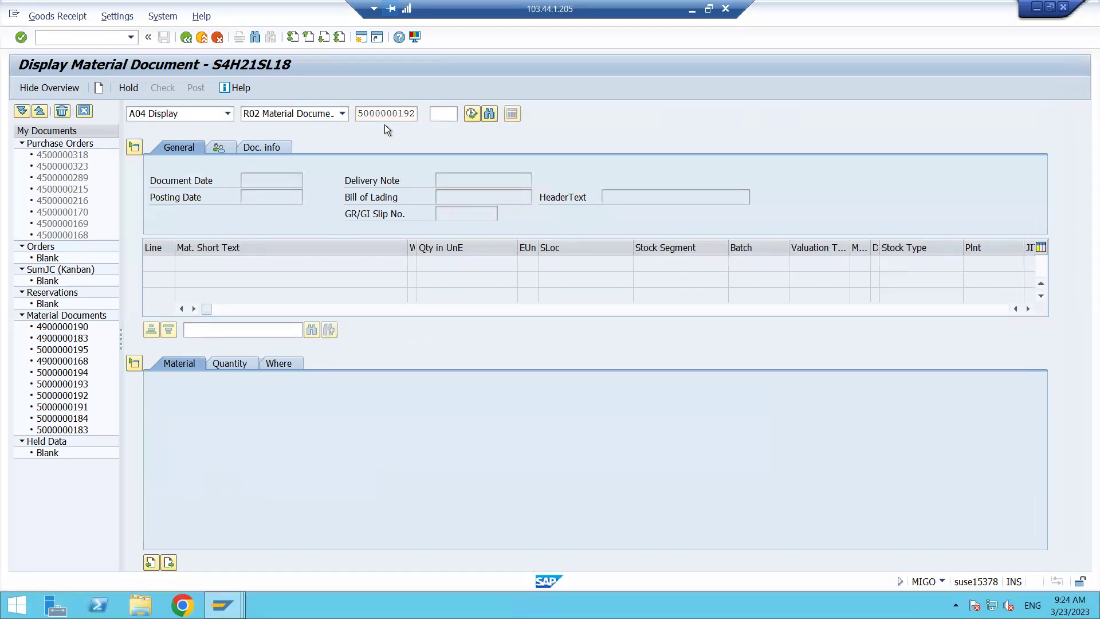
pyautogui.press('Return')
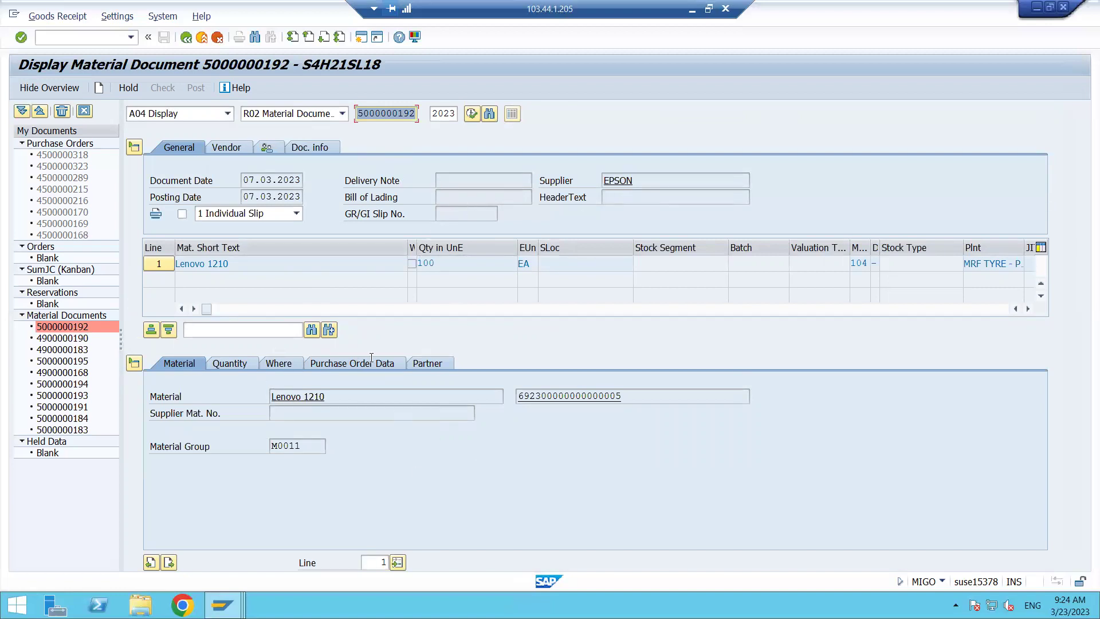
pyautogui.click(228, 113)
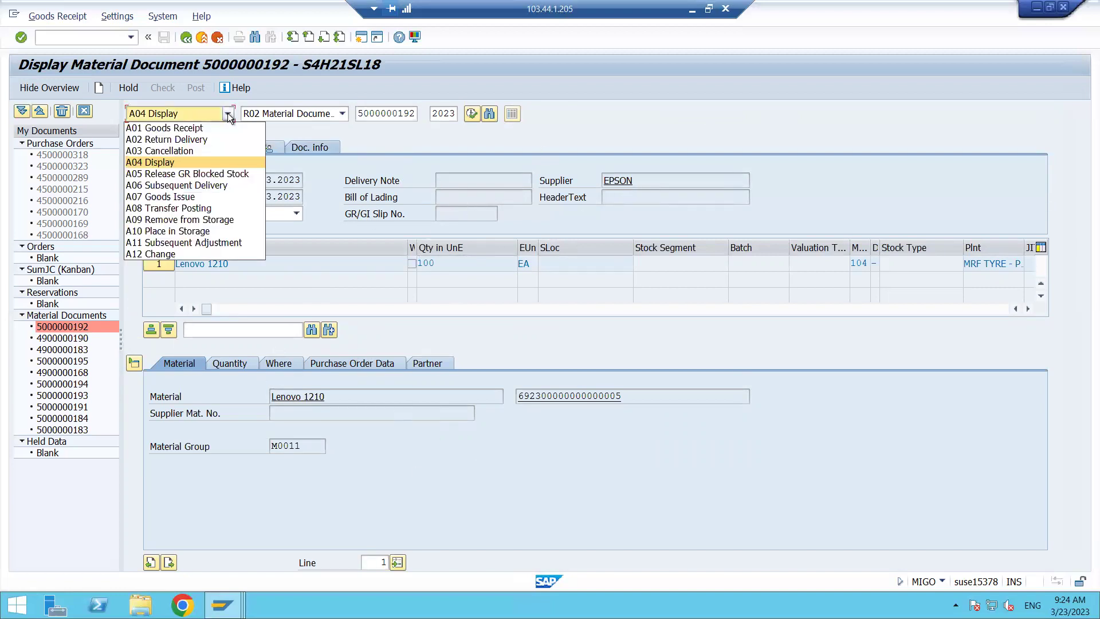
pyautogui.click(170, 150)
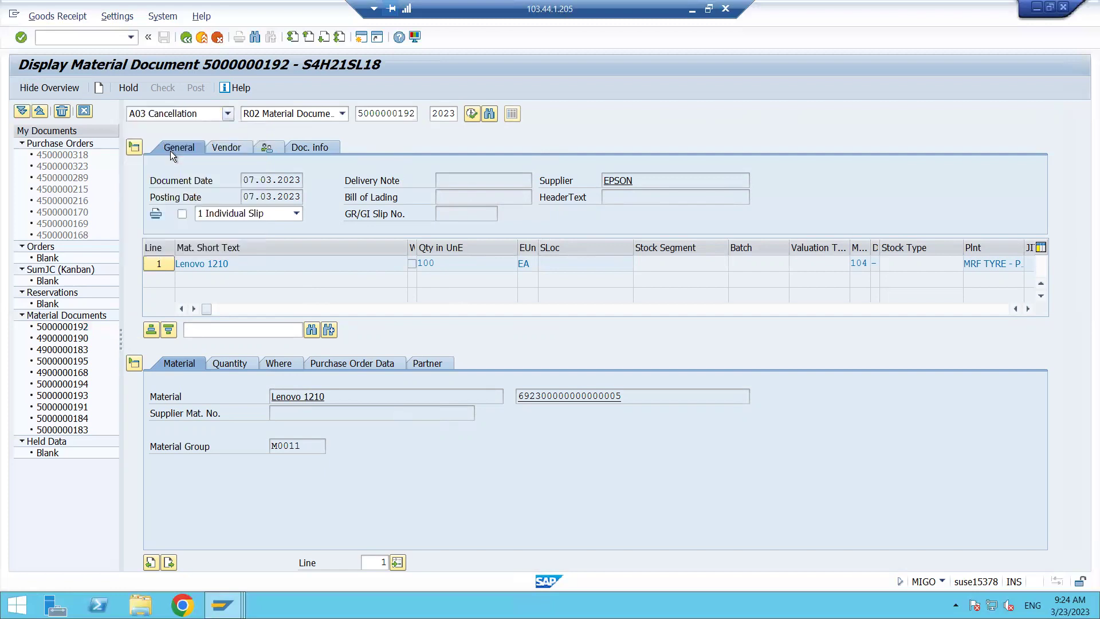
pyautogui.press('Return')
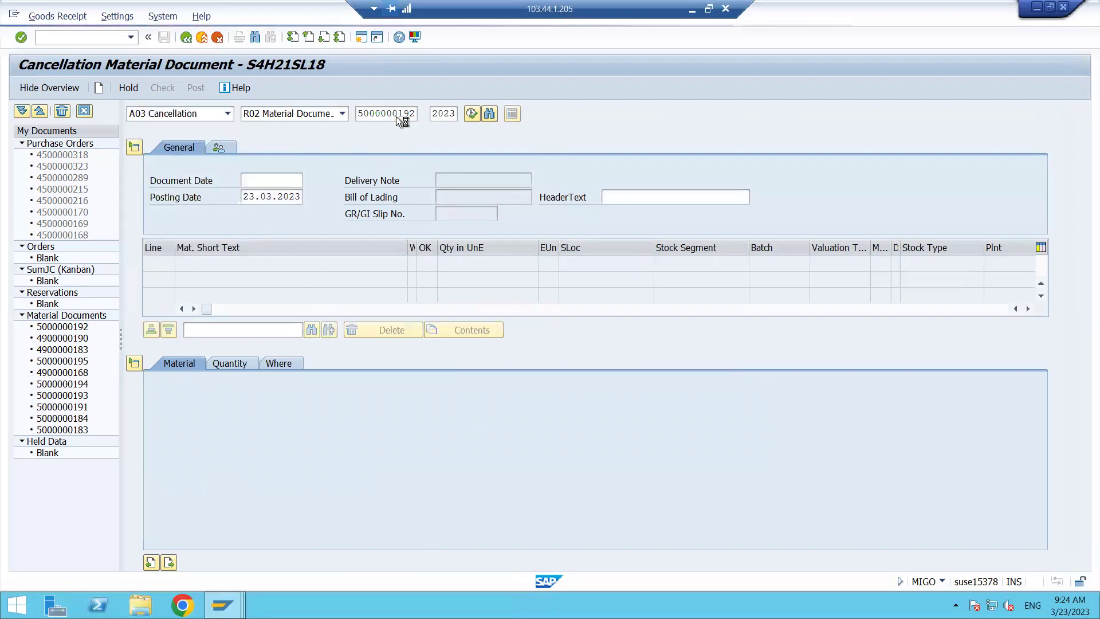